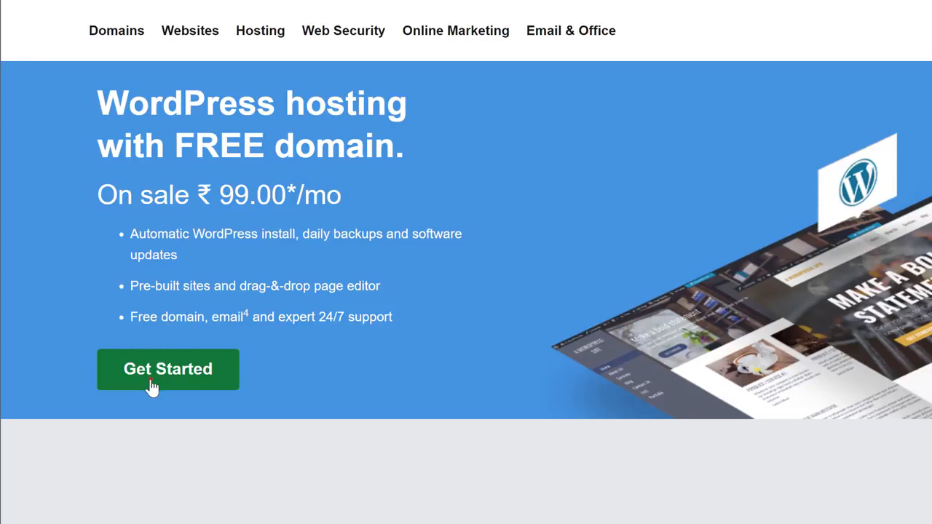
- Search for tryshirts.com and claim it as the free domain with the WordPress hosting plan
{"action": "left_click", "coordinate": [150, 384]}
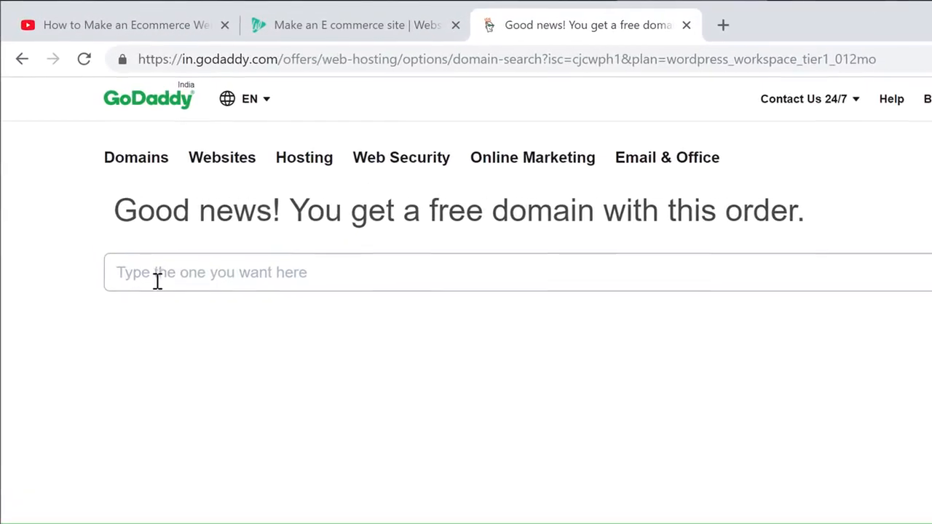
{"action": "left_click", "coordinate": [111, 197]}
{"action": "type", "text": "tryshirts.com"}
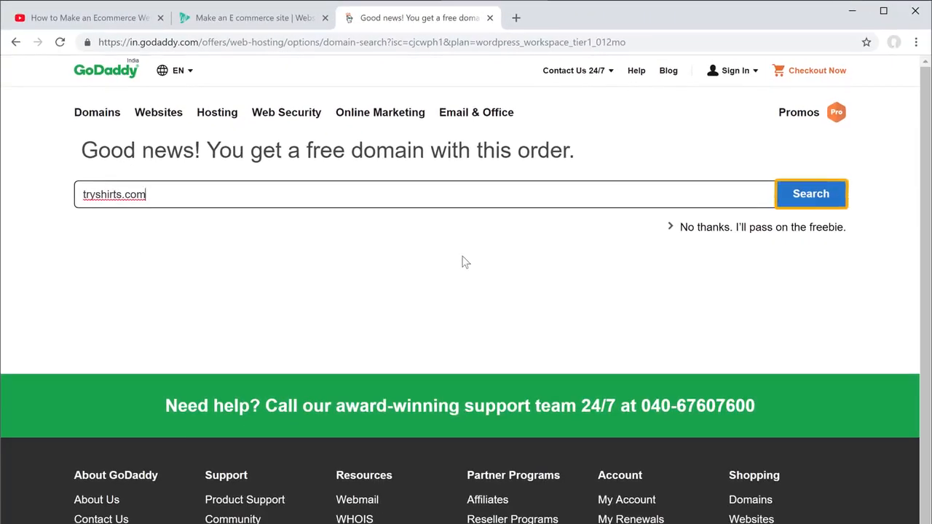
{"action": "left_click", "coordinate": [799, 207]}
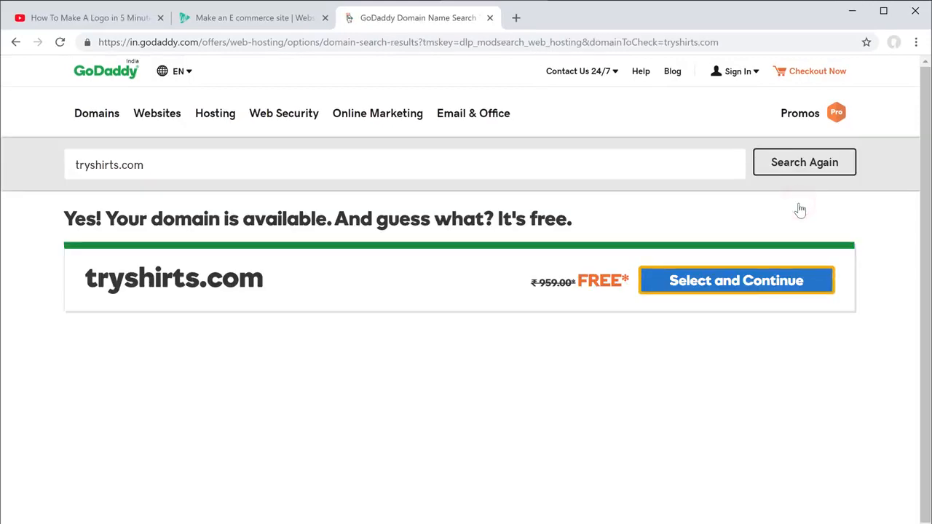
{"action": "left_click", "coordinate": [714, 289]}
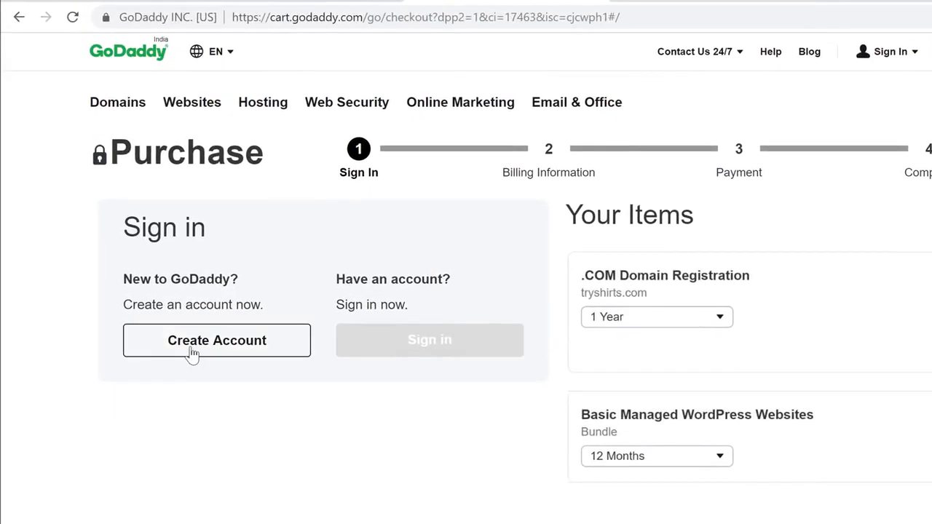
- Create a GoDaddy account, save the debit card details and complete the ₹1,416 purchase
{"action": "left_click", "coordinate": [191, 352]}
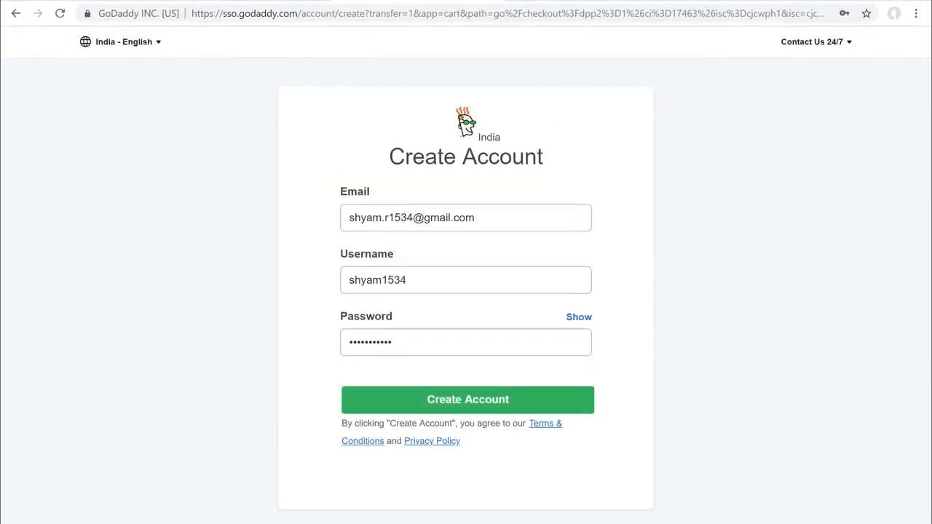
{"action": "left_click", "coordinate": [440, 406]}
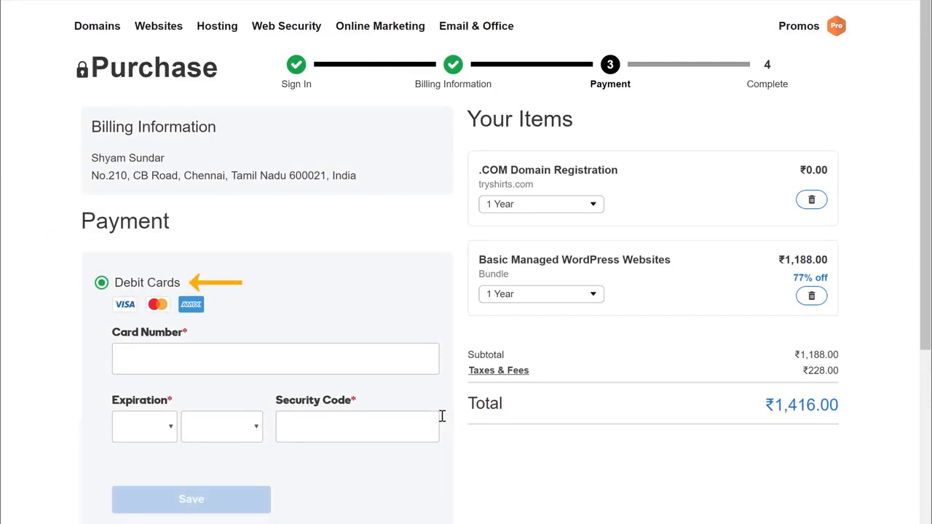
{"action": "scroll", "coordinate": [243, 364], "scroll_direction": "down", "scroll_amount": 1}
{"action": "left_click", "coordinate": [150, 313]}
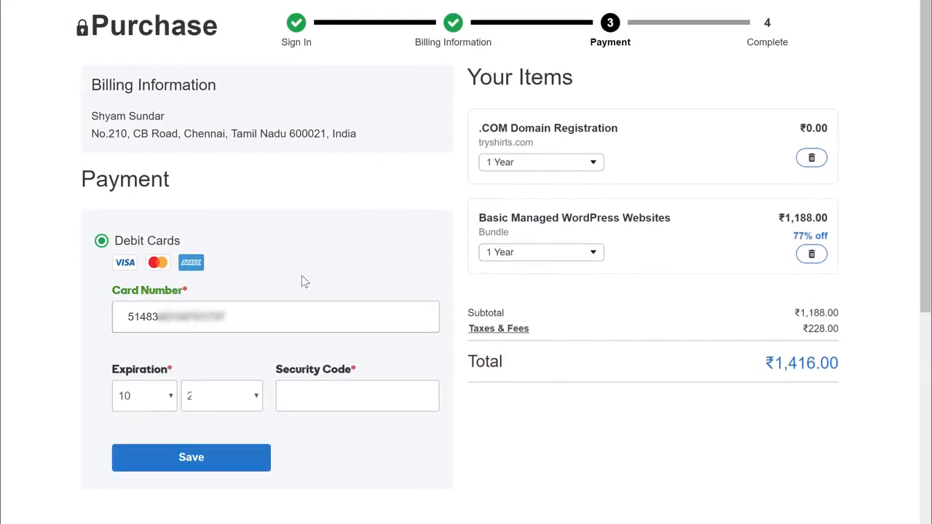
{"action": "left_click", "coordinate": [183, 466]}
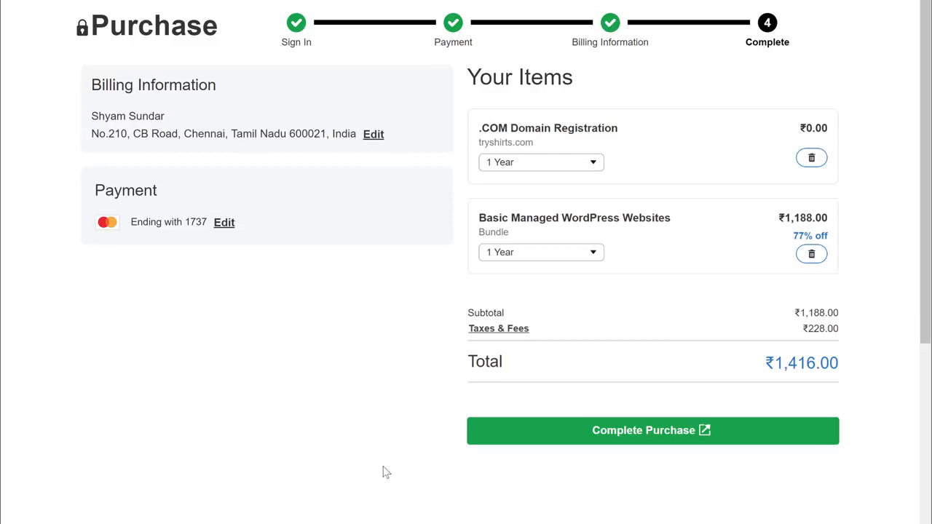
{"action": "left_click", "coordinate": [602, 440]}
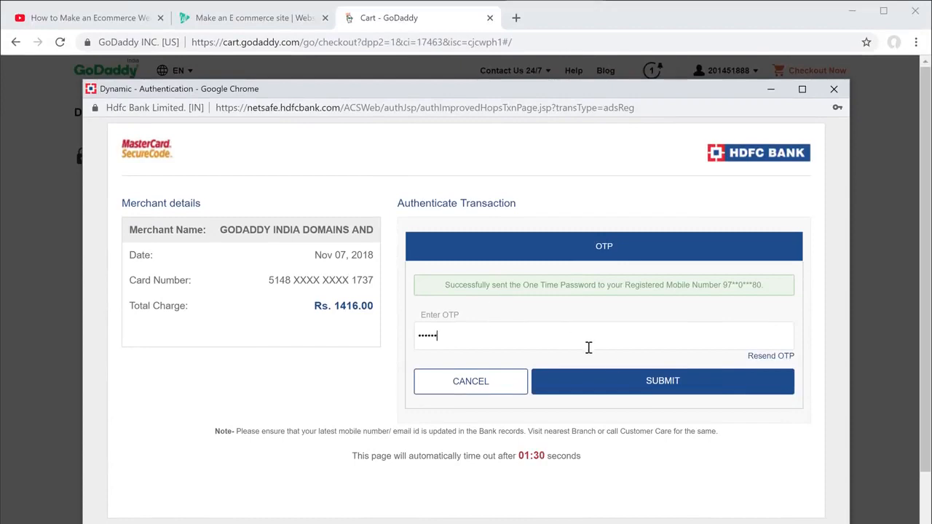
- Submit the one-time password in HDFC NetSafe to authorise the Rs. 1416 payment
{"action": "left_click", "coordinate": [647, 389]}
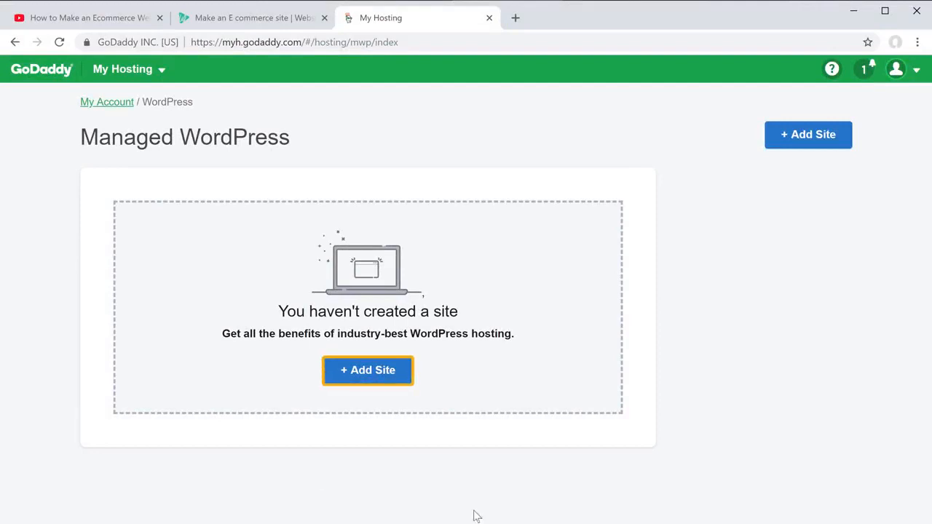
- Add a Europe-hosted WordPress site with its own admin login, then open a blank browser tab
{"action": "left_click", "coordinate": [360, 377]}
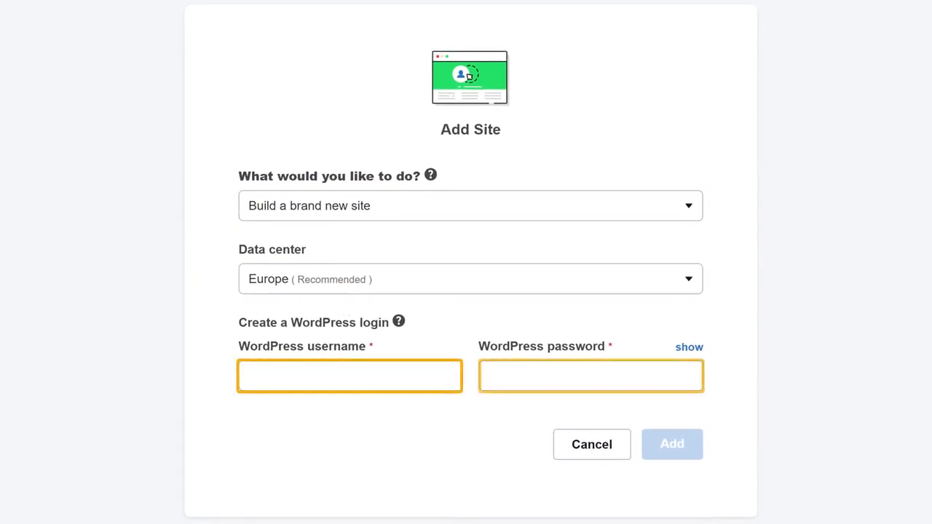
{"action": "type", "text": "shyam"}
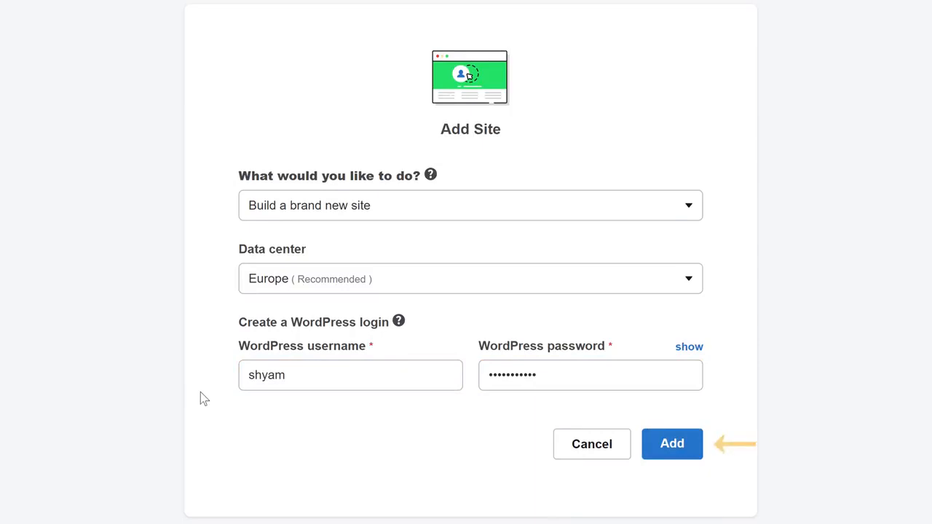
{"action": "left_click", "coordinate": [670, 453]}
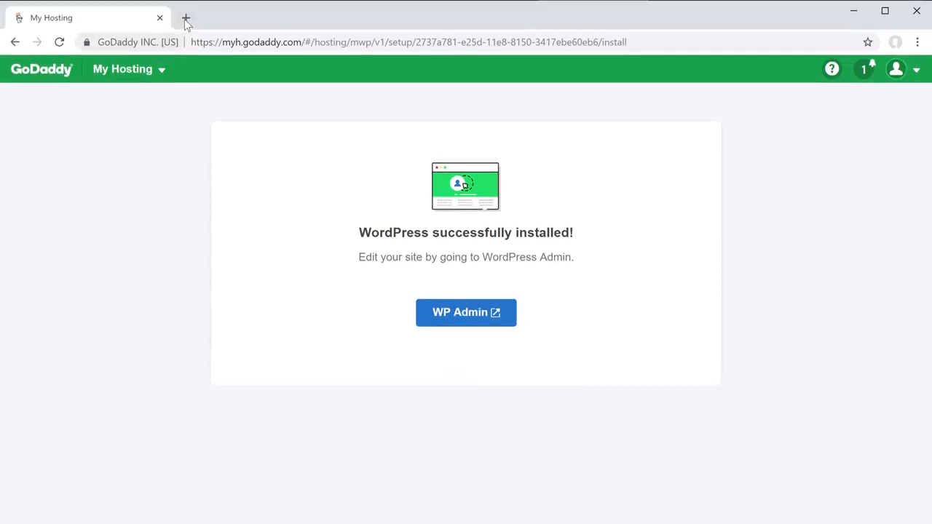
{"action": "left_click", "coordinate": [186, 18]}
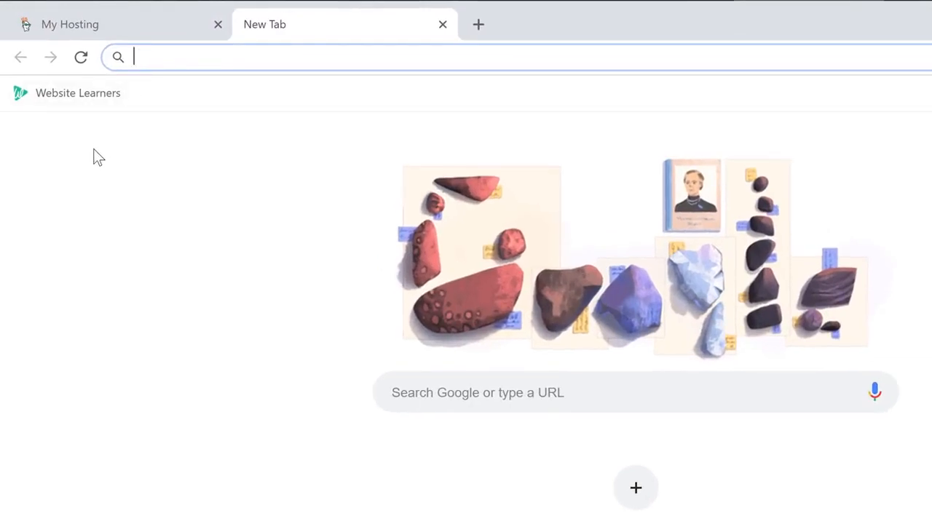
- Load tryshirts.com in Chrome, then go to its /login page
{"action": "type", "text": "tryshirts.com"}
{"action": "key", "text": "Return"}
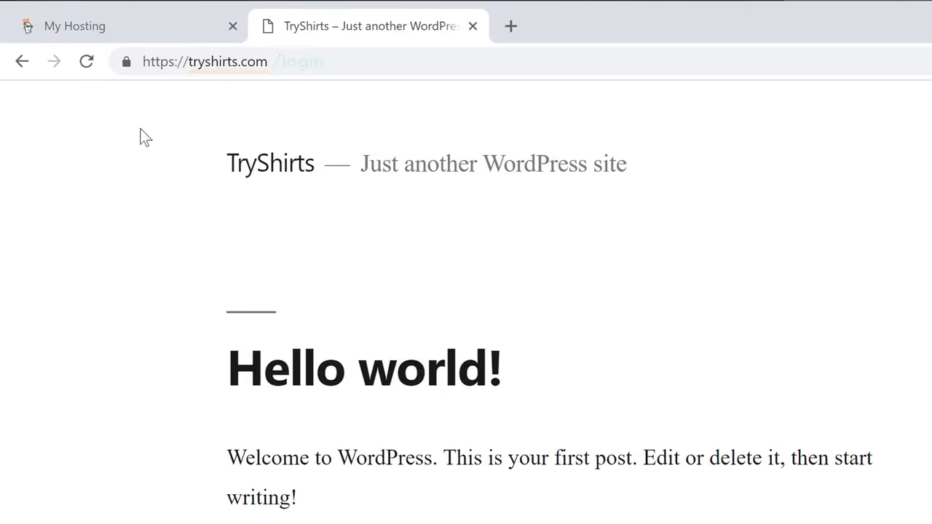
{"action": "left_click", "coordinate": [268, 62]}
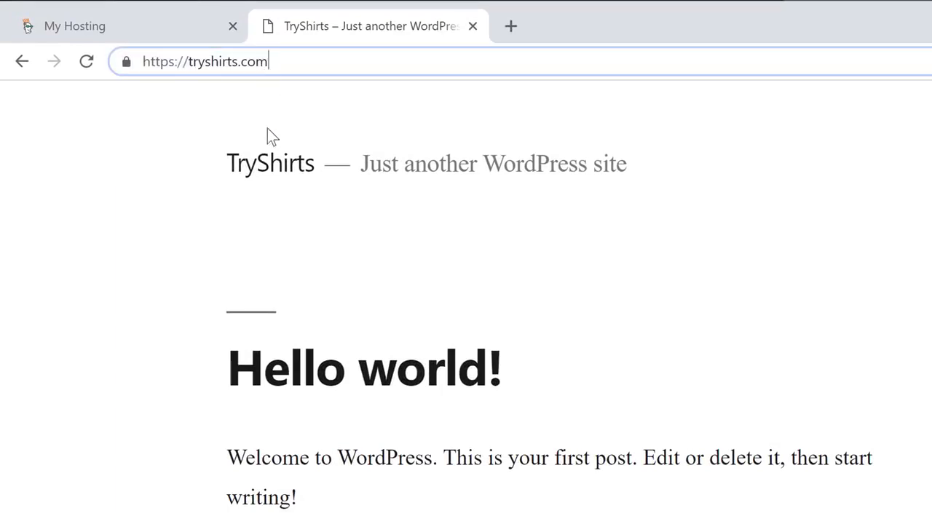
{"action": "type", "text": "/login"}
{"action": "key", "text": "Return"}
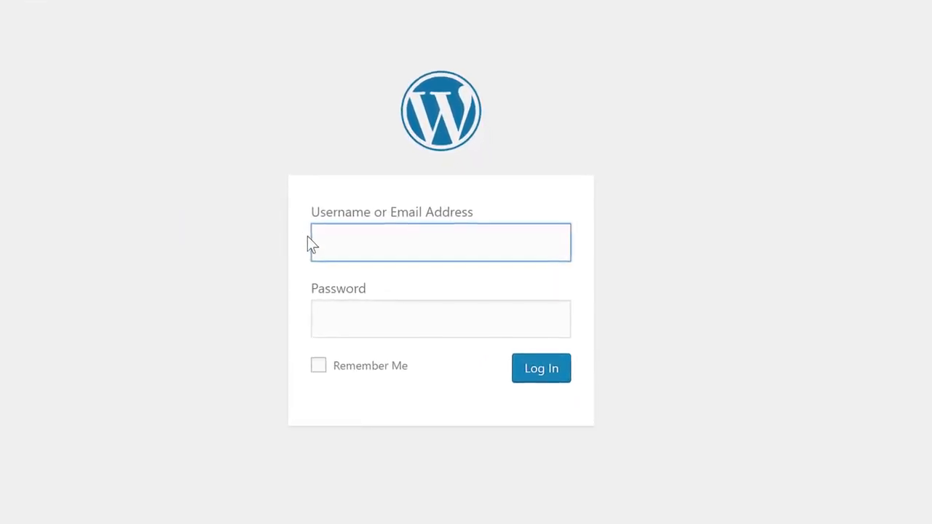
- Log in to the TryShirts WordPress admin with the site's username and password
{"action": "type", "text": "shyam"}
{"action": "key", "text": "Tab"}
{"action": "type", "text": "•••••••••••"}
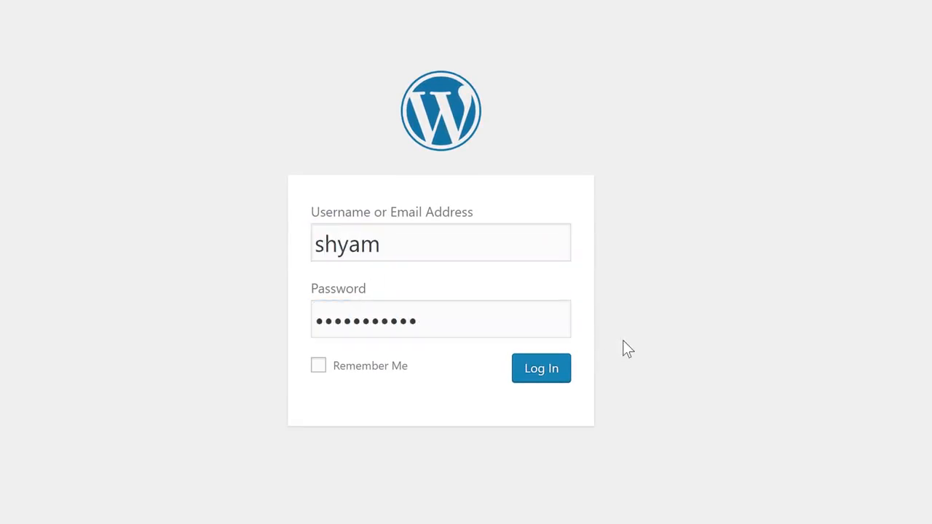
{"action": "left_click", "coordinate": [529, 372]}
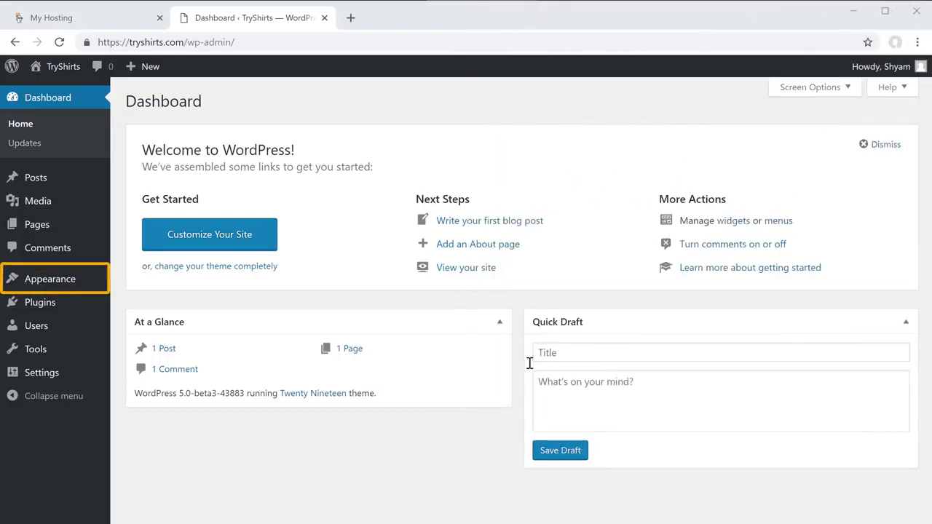
- Search the theme directory for 'astra', then install and activate the Astra theme
{"action": "mouse_move", "coordinate": [38, 287]}
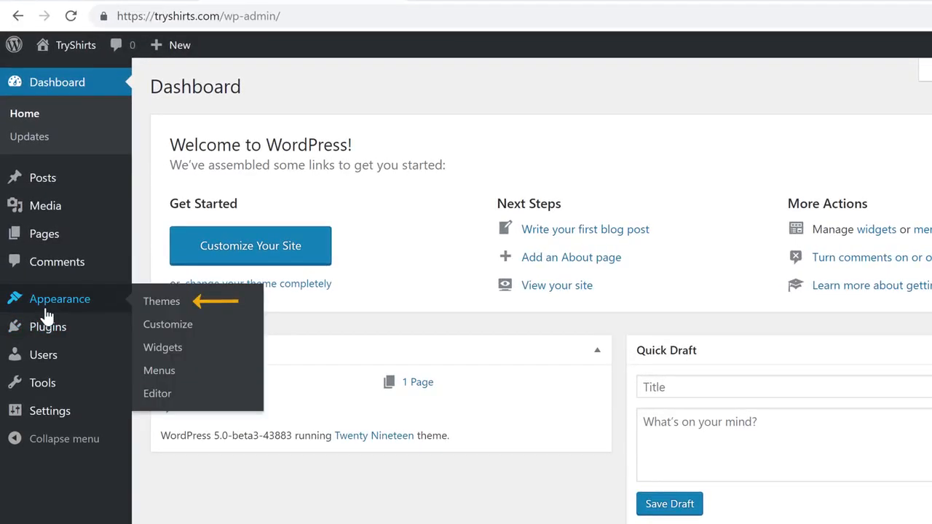
{"action": "left_click", "coordinate": [153, 305]}
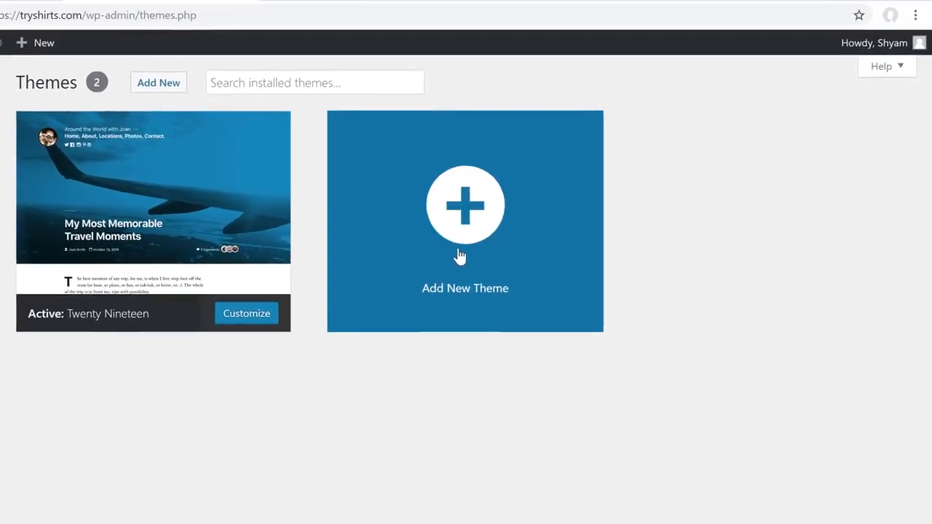
{"action": "left_click", "coordinate": [517, 222]}
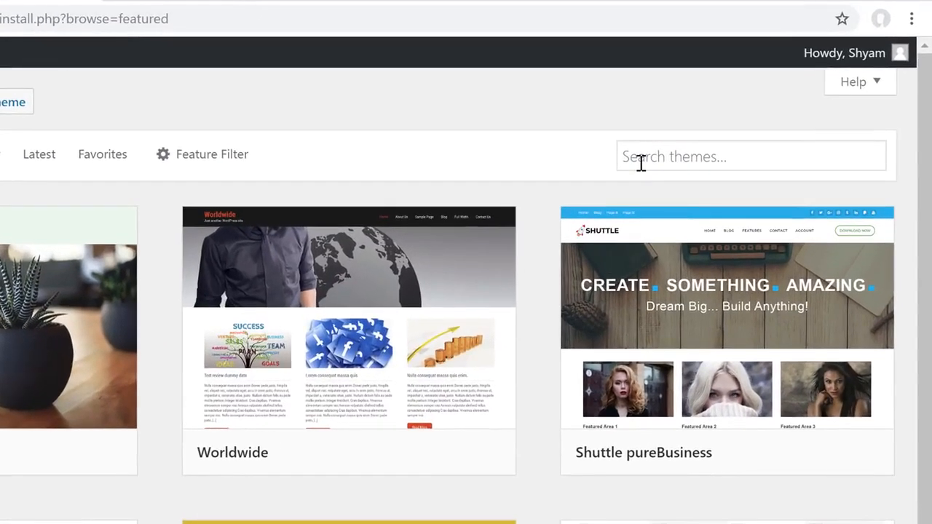
{"action": "left_click", "coordinate": [699, 130]}
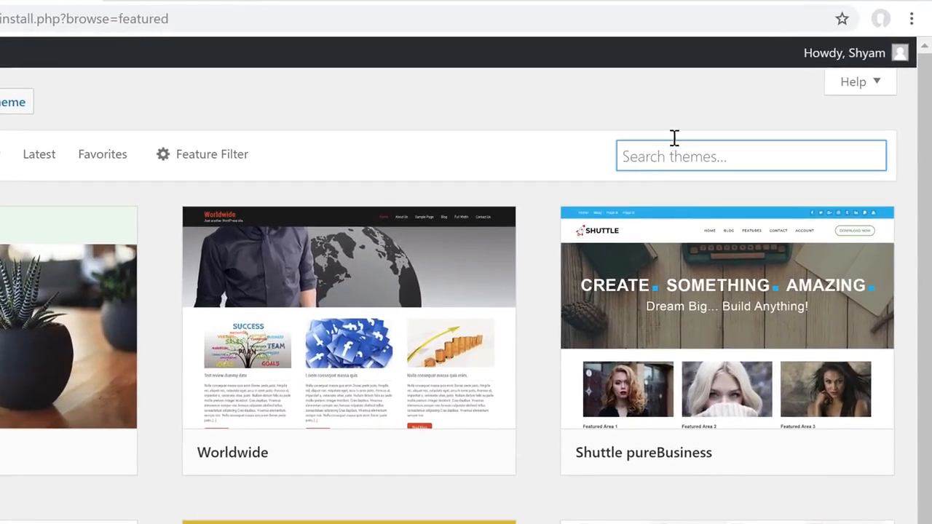
{"action": "type", "text": "astra"}
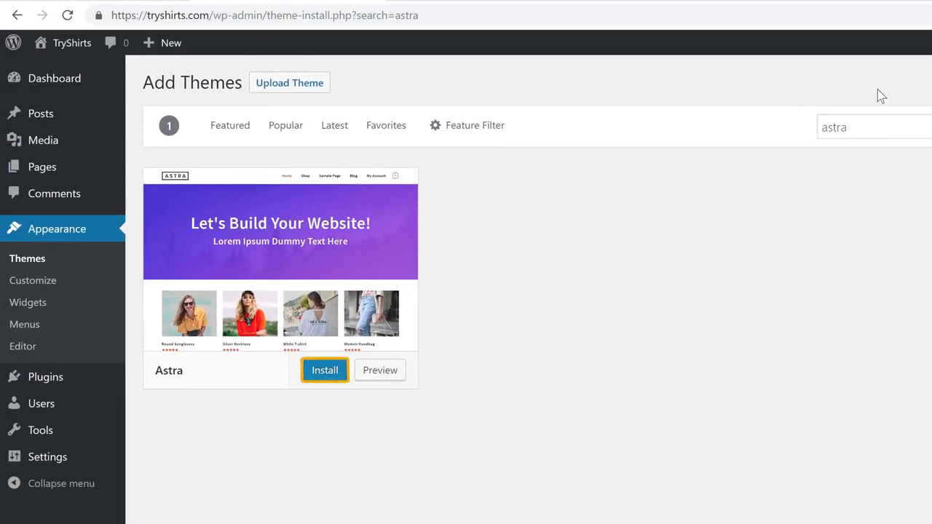
{"action": "left_click", "coordinate": [322, 372]}
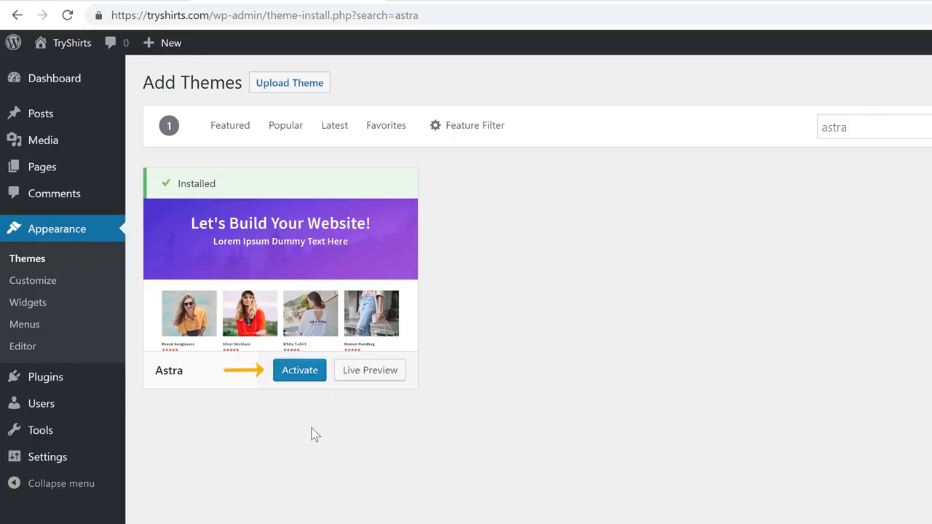
{"action": "left_click", "coordinate": [293, 384]}
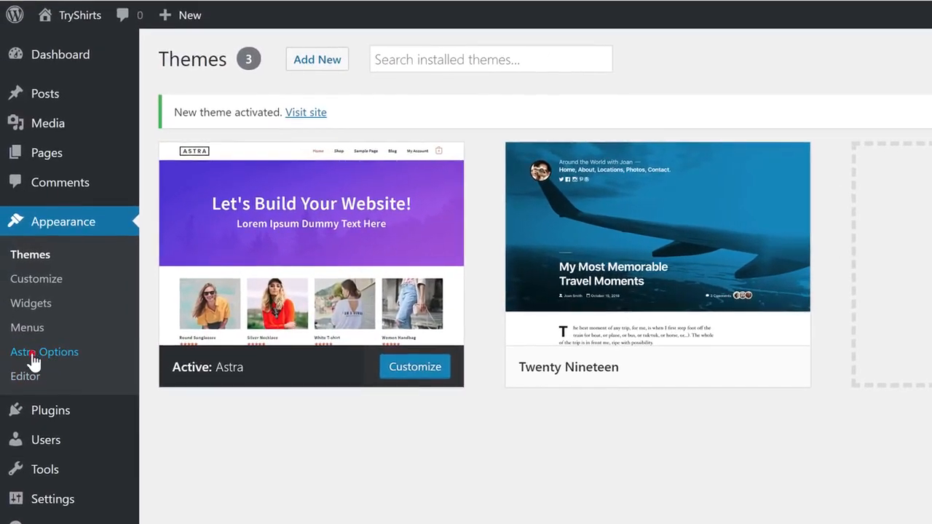
- Install the starter-site importer from Astra Options and open the Astra Sites library
{"action": "left_click", "coordinate": [32, 353]}
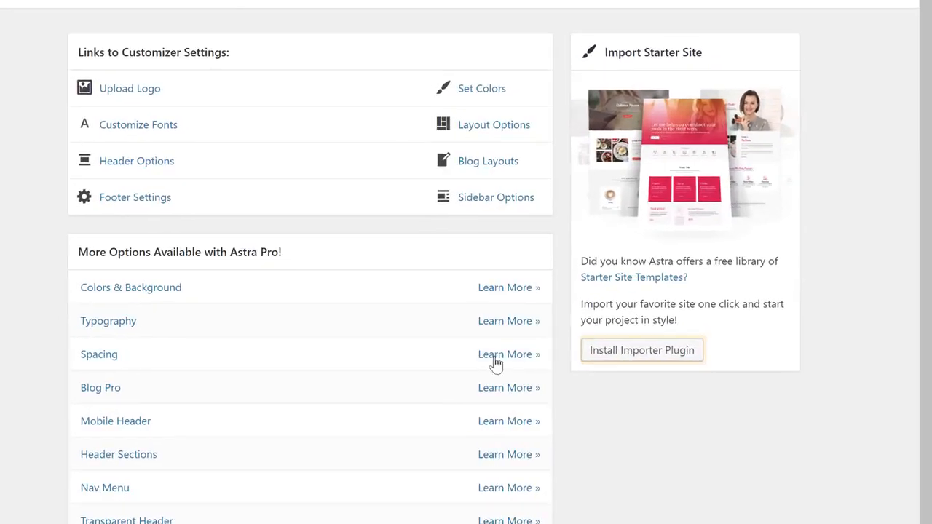
{"action": "left_click", "coordinate": [588, 361]}
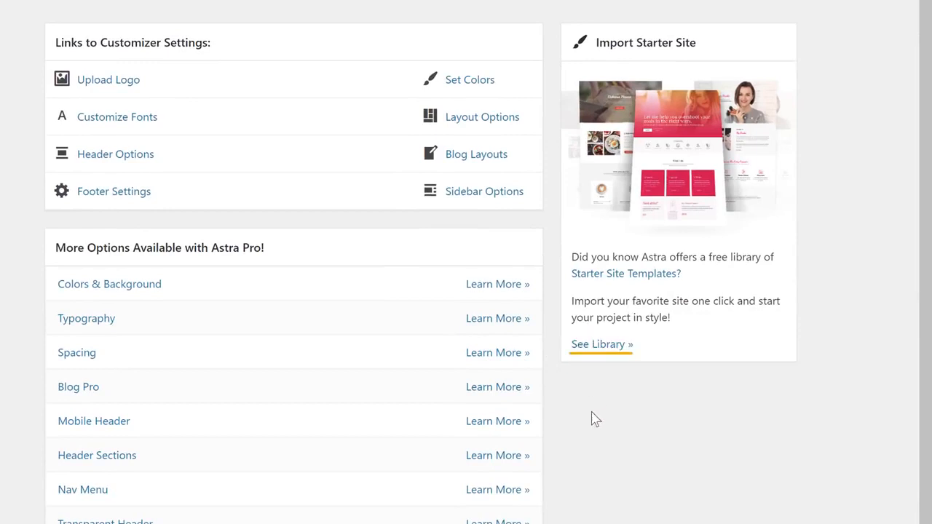
{"action": "left_click", "coordinate": [593, 349]}
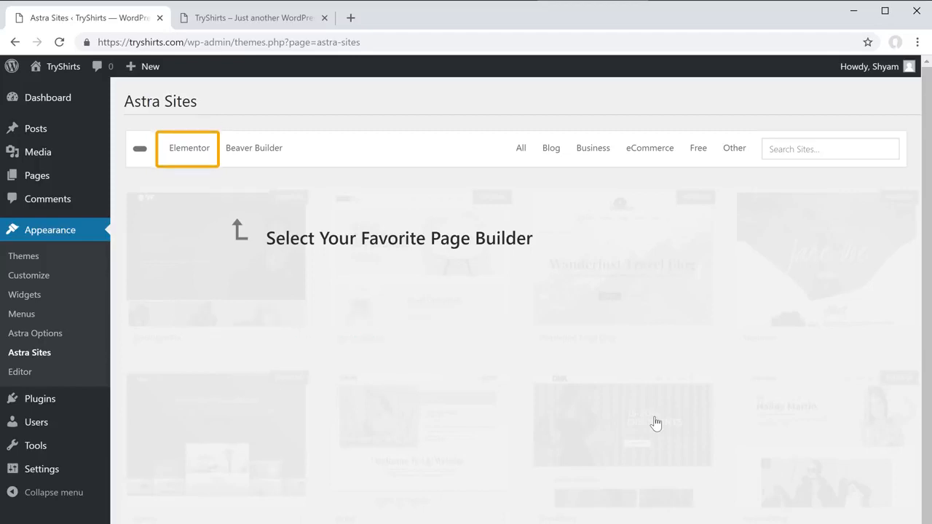
- Filter to Elementor eCommerce sites, preview Brandstore, install its plugins and import it
{"action": "left_click", "coordinate": [186, 159]}
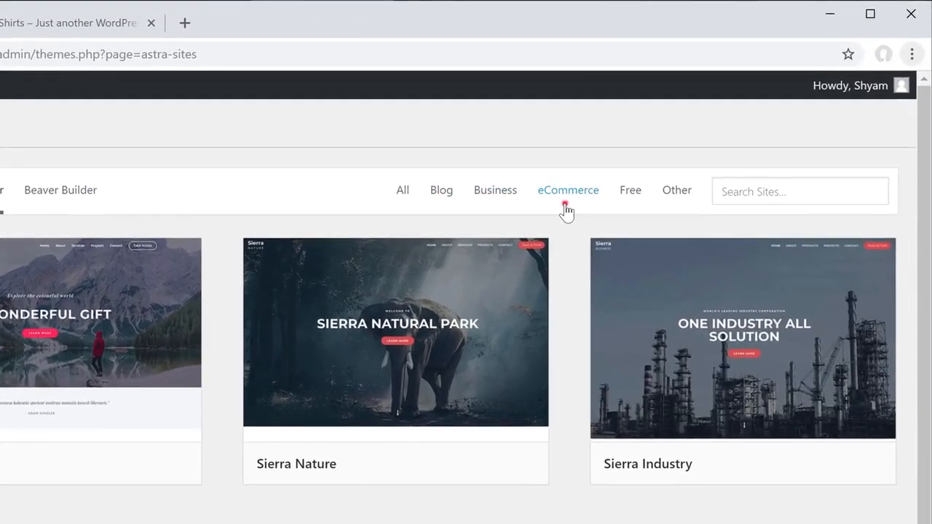
{"action": "left_click", "coordinate": [567, 210]}
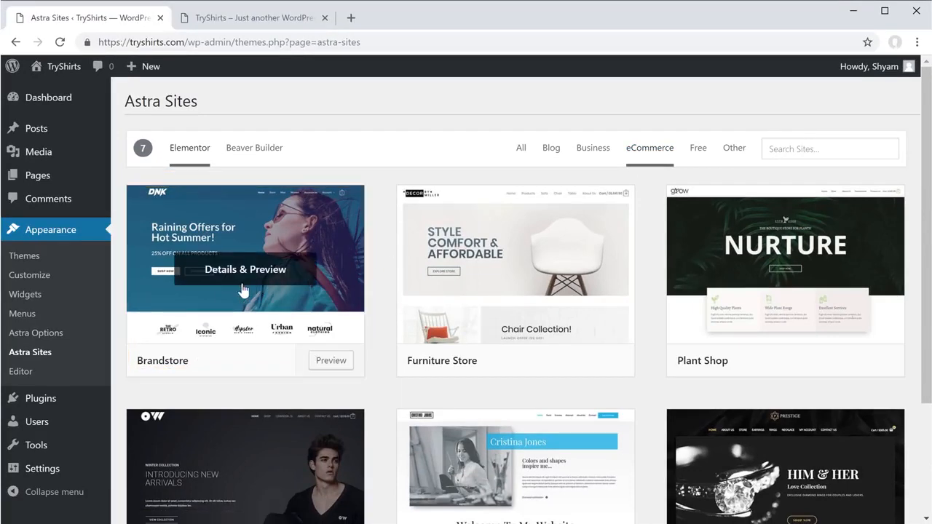
{"action": "left_click", "coordinate": [238, 291]}
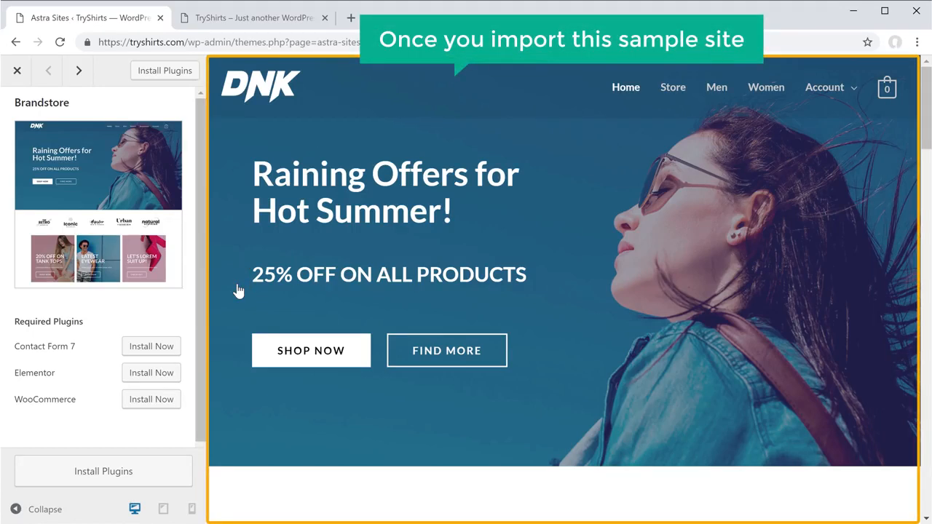
{"action": "mouse_move", "coordinate": [921, 130]}
{"action": "left_mouse_down"}
{"action": "mouse_move", "coordinate": [926, 463]}
{"action": "mouse_move", "coordinate": [926, 117]}
{"action": "left_mouse_up"}
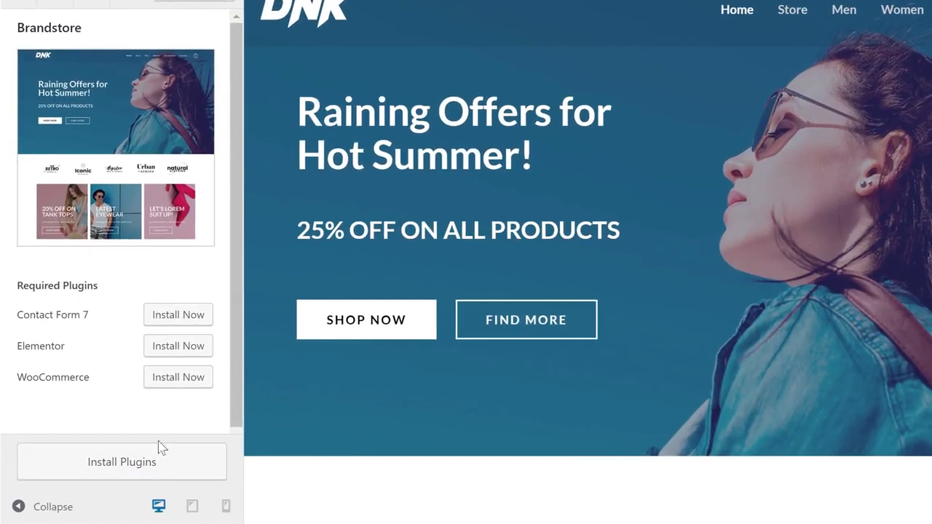
{"action": "left_click", "coordinate": [115, 479]}
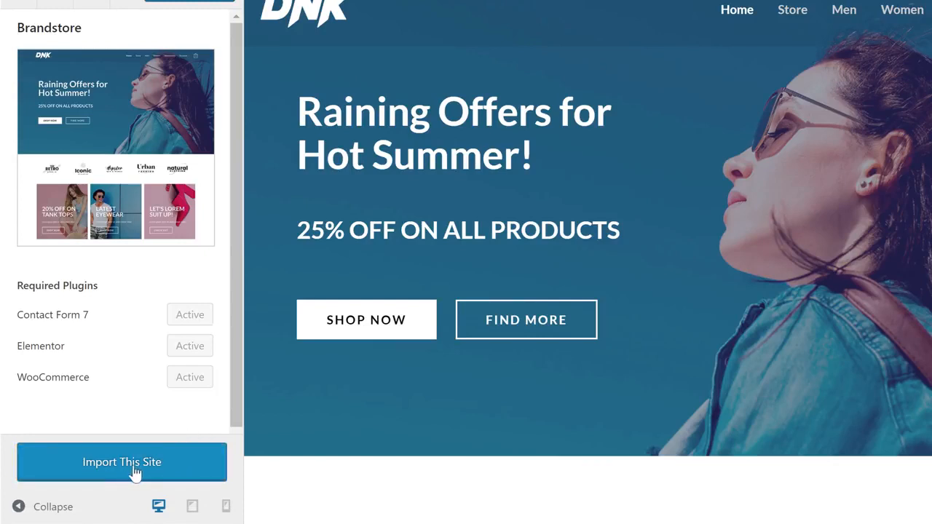
{"action": "left_click", "coordinate": [115, 480]}
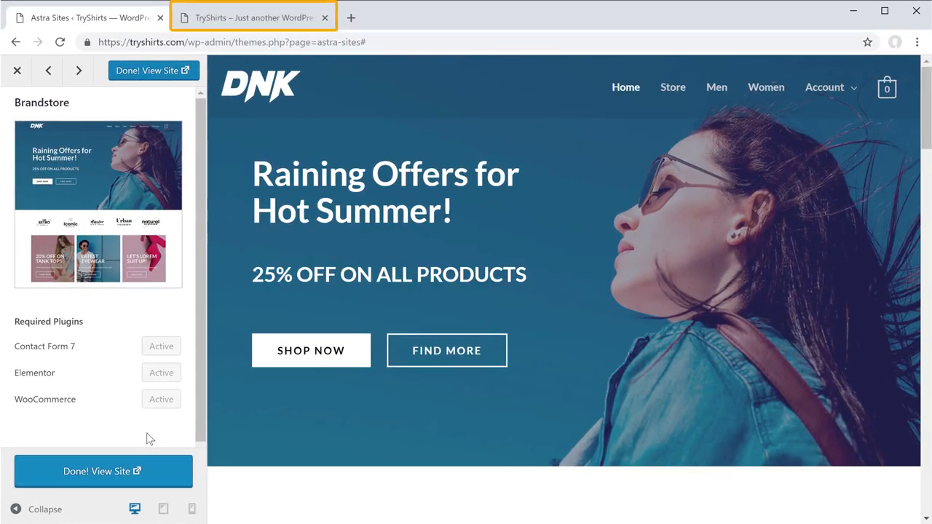
- Reload the TryShirts site tab and scroll down to the Best Selling Products grid
{"action": "left_click", "coordinate": [241, 22]}
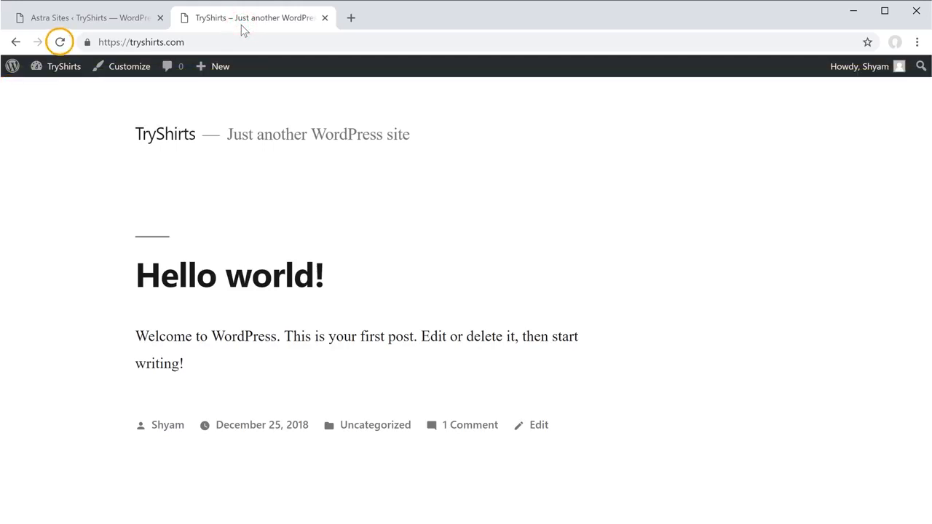
{"action": "left_click", "coordinate": [58, 45]}
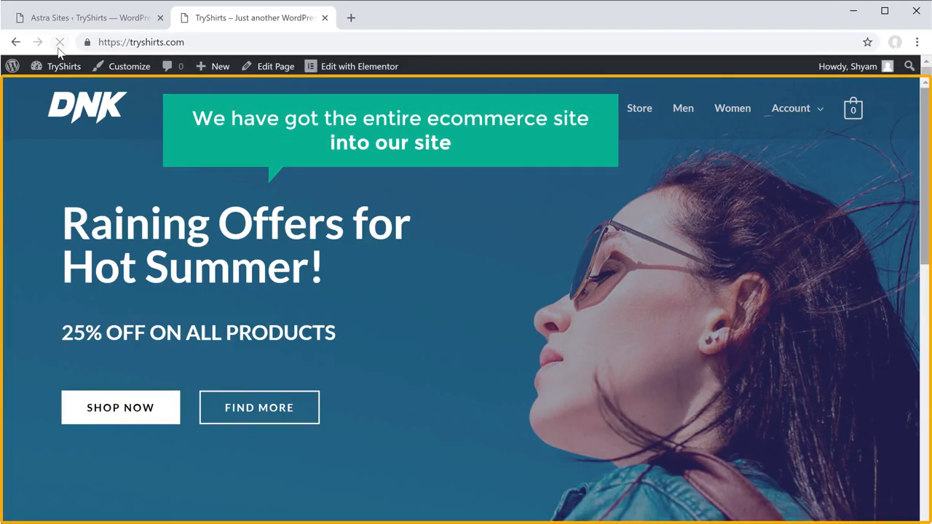
{"action": "scroll", "coordinate": [924, 205], "scroll_direction": "down", "scroll_amount": 10}
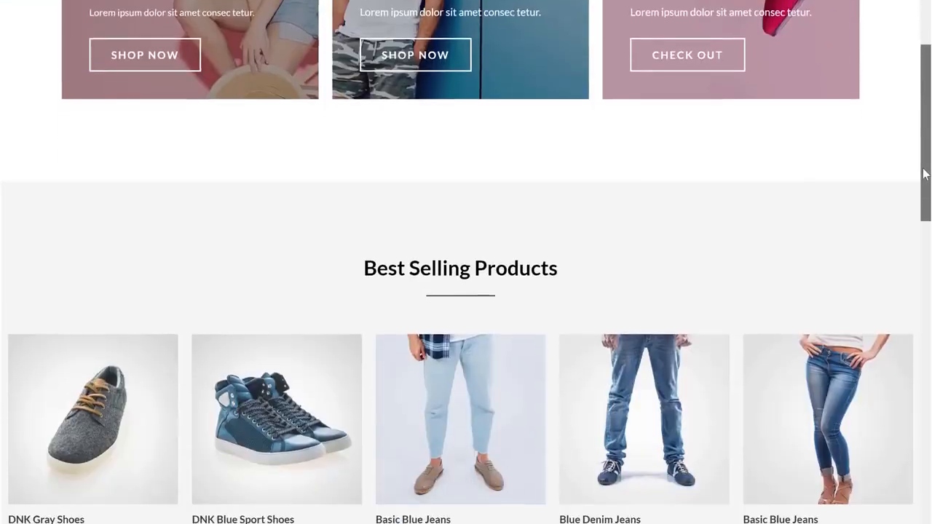
{"action": "left_click_drag", "start_coordinate": [924, 173], "coordinate": [924, 401]}
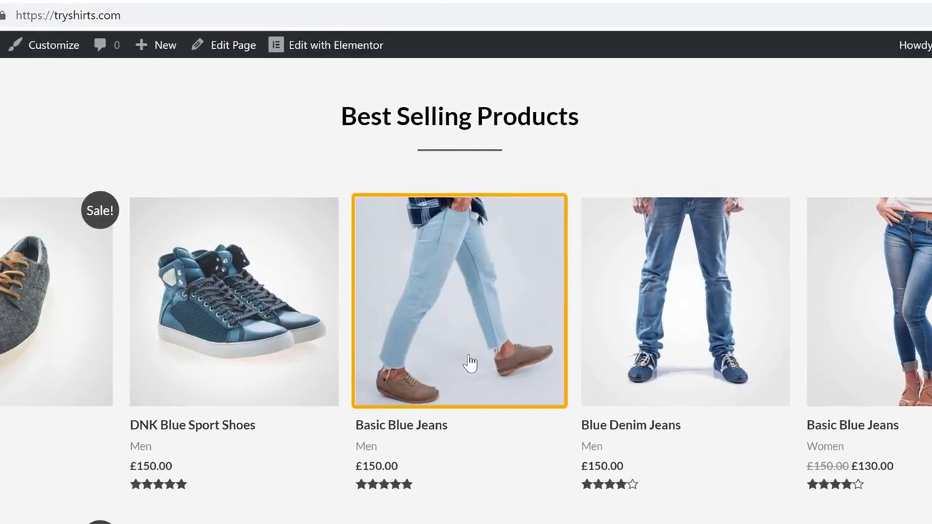
- Add Basic Blue Jeans to the cart from its product page and view the cart
{"action": "left_click", "coordinate": [468, 296]}
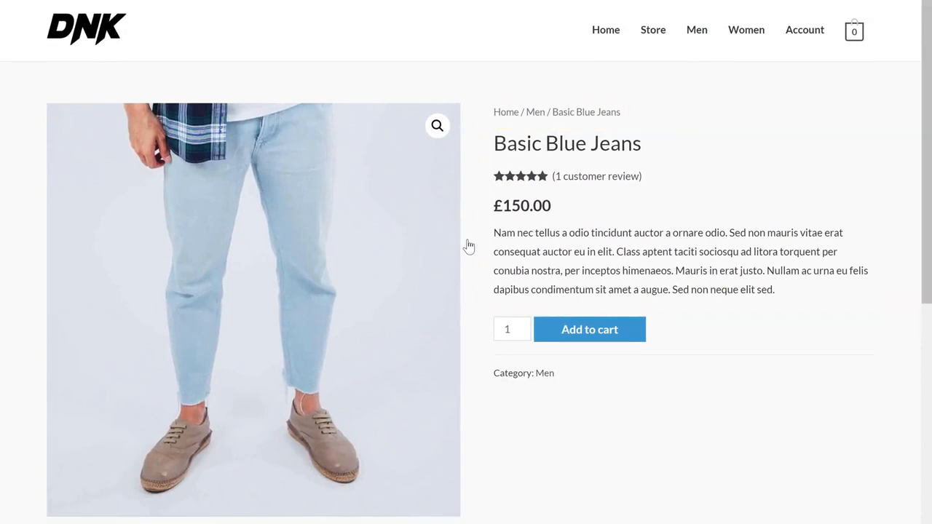
{"action": "left_click", "coordinate": [575, 336]}
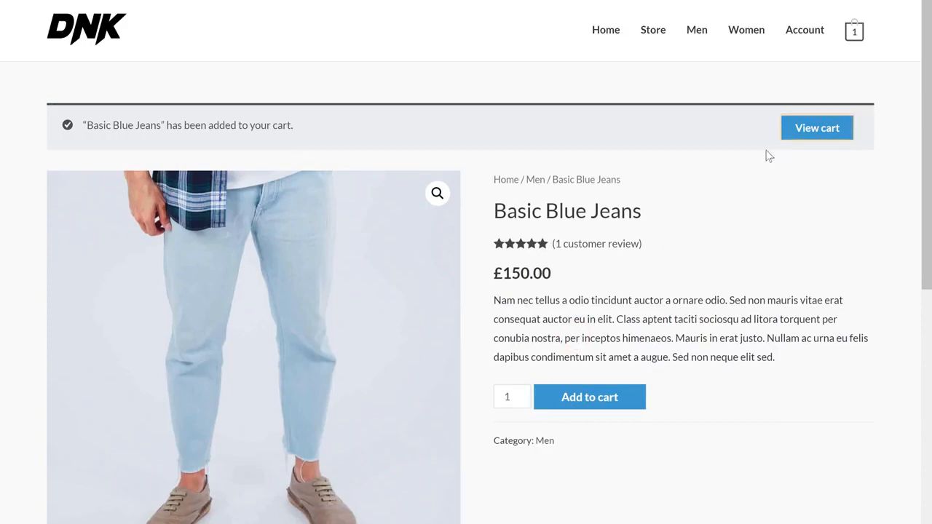
{"action": "left_click", "coordinate": [795, 138]}
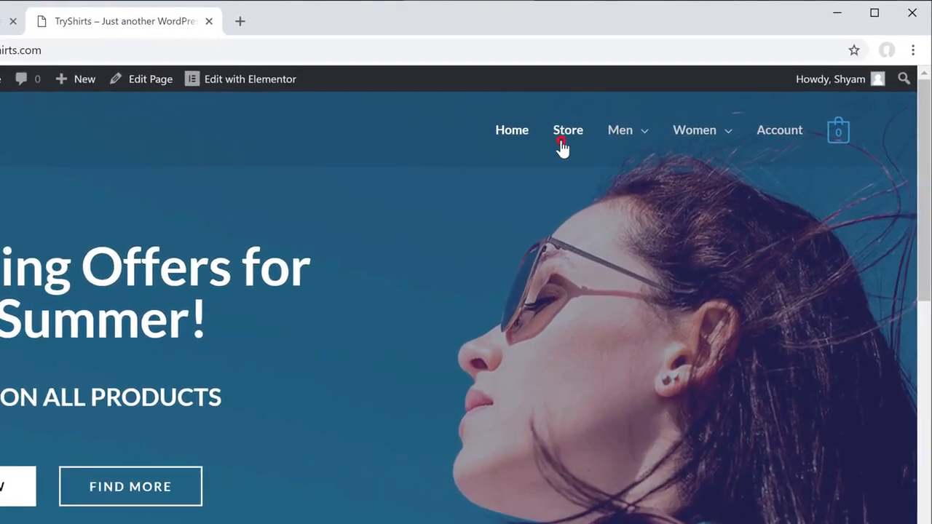
- Browse the sample products on the Store page, then bring up the admin Dashboard
{"action": "left_click", "coordinate": [561, 141]}
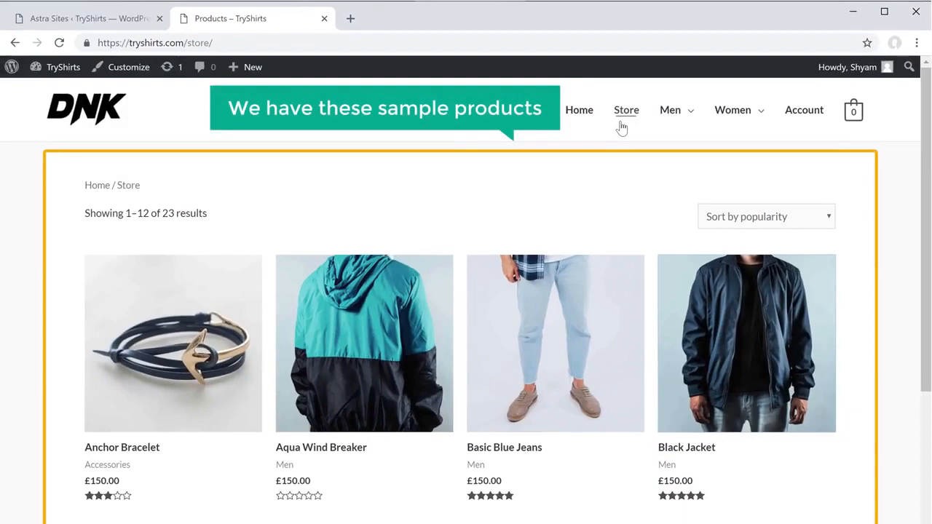
{"action": "scroll", "coordinate": [865, 269], "scroll_direction": "down", "scroll_amount": 10}
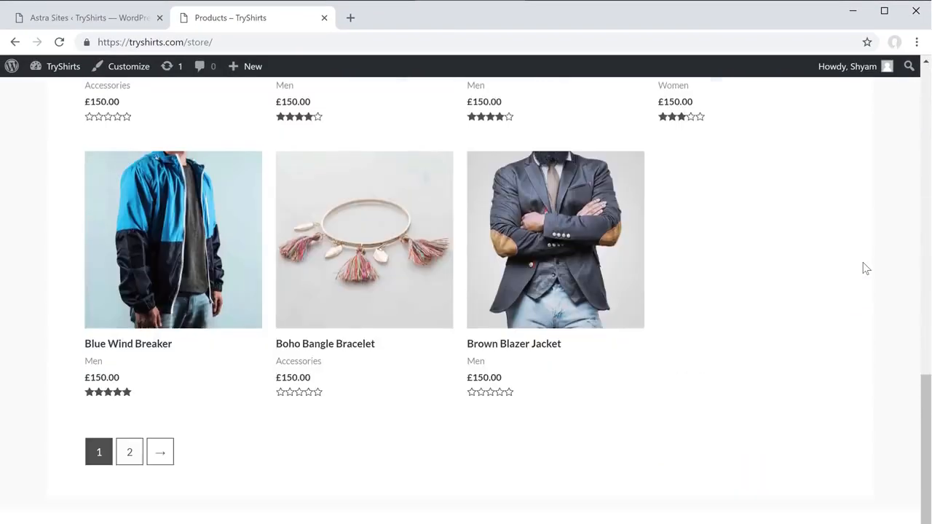
{"action": "scroll", "coordinate": [865, 269], "scroll_direction": "up", "scroll_amount": 3}
{"action": "scroll", "coordinate": [865, 269], "scroll_direction": "up", "scroll_amount": 8}
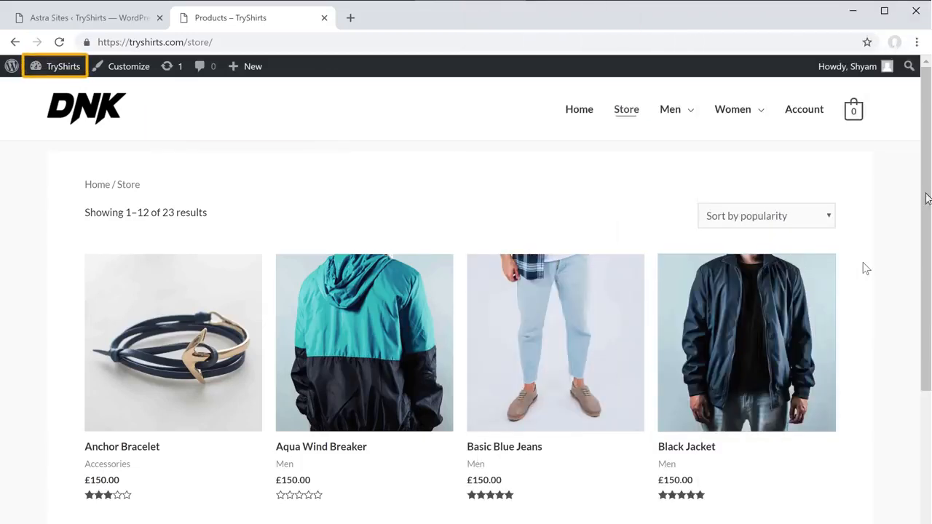
{"action": "mouse_move", "coordinate": [60, 74]}
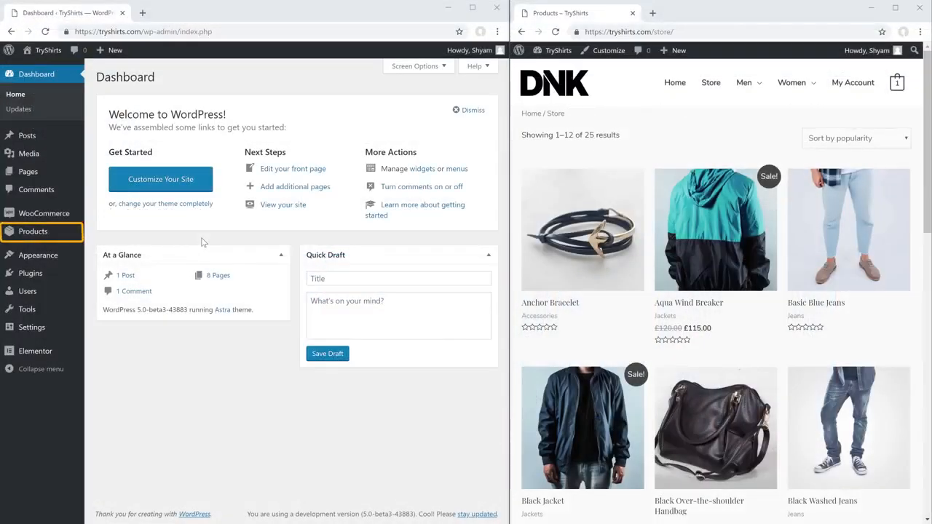
- Bulk-trash all 25 sample products in All Products and reload the store to confirm they're gone
{"action": "left_click", "coordinate": [27, 234]}
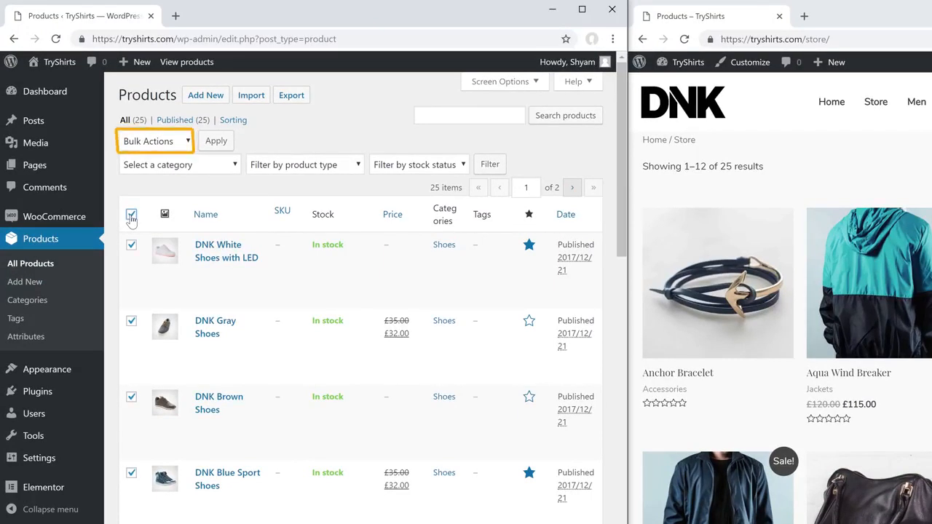
{"action": "left_click", "coordinate": [189, 143]}
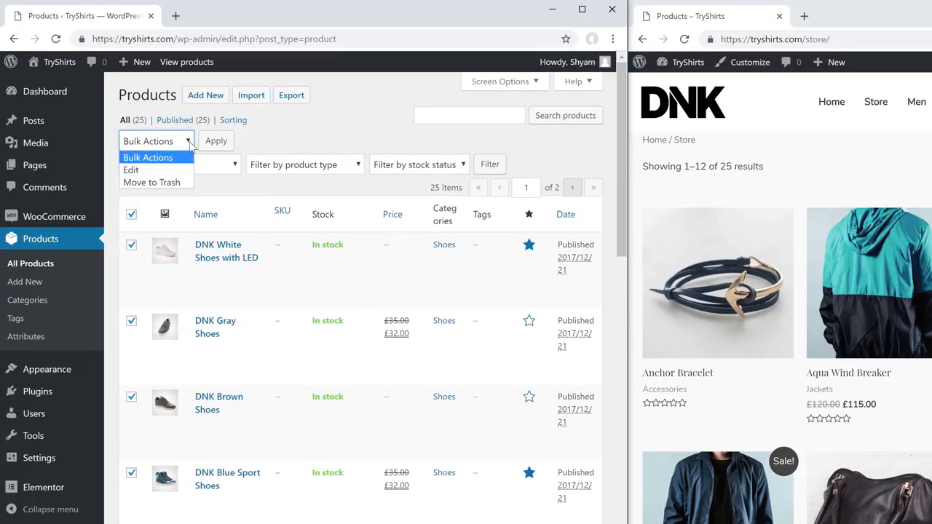
{"action": "left_click", "coordinate": [150, 183]}
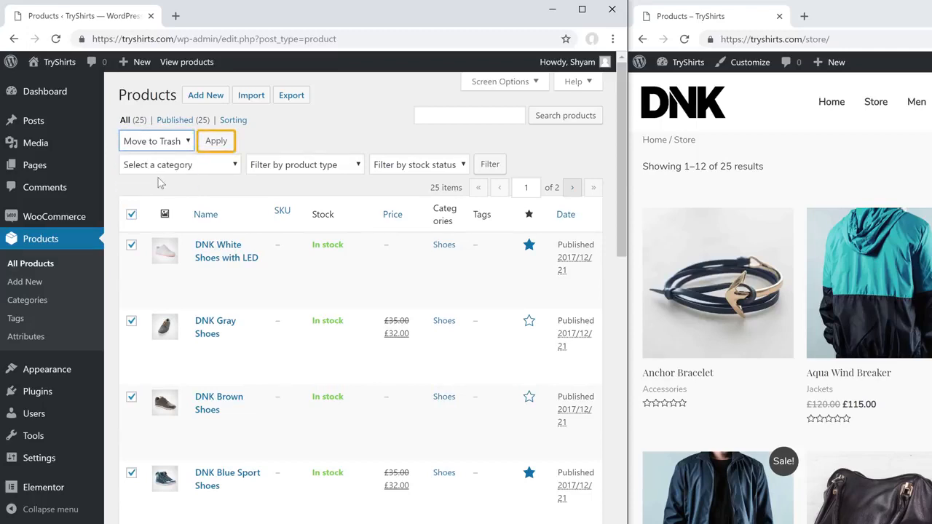
{"action": "left_click", "coordinate": [209, 148]}
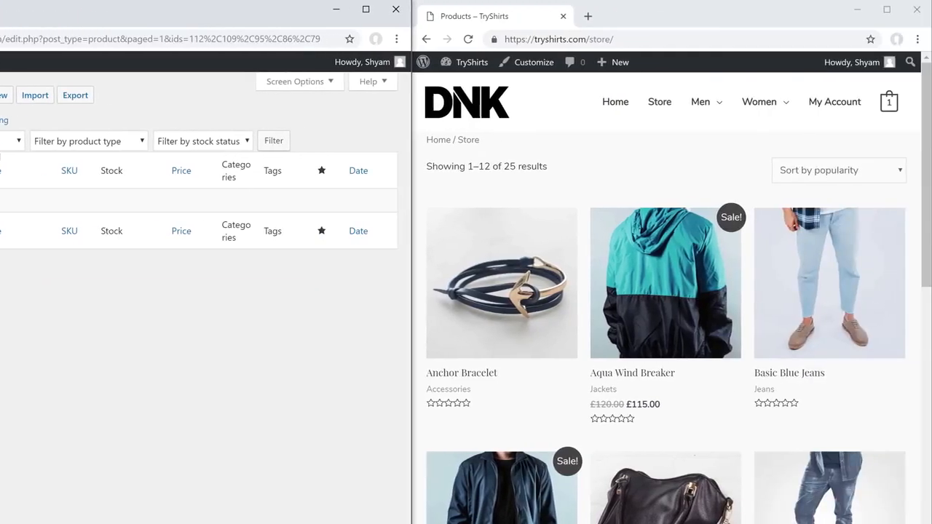
{"action": "left_click", "coordinate": [469, 39]}
{"action": "left_click", "coordinate": [467, 40]}
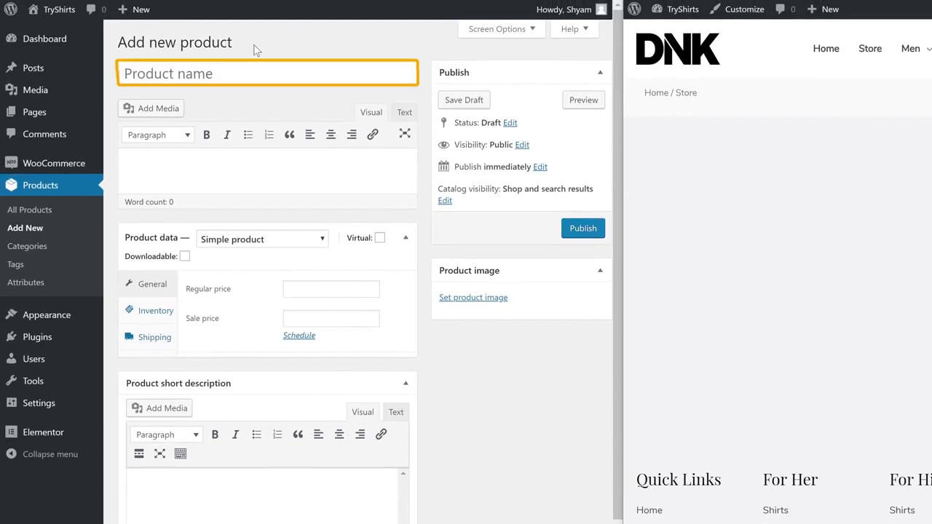
- Name the product 'T-Shirt', add the 100% cotton short description, and upload t-shirt.png as its image
{"action": "left_click", "coordinate": [135, 73]}
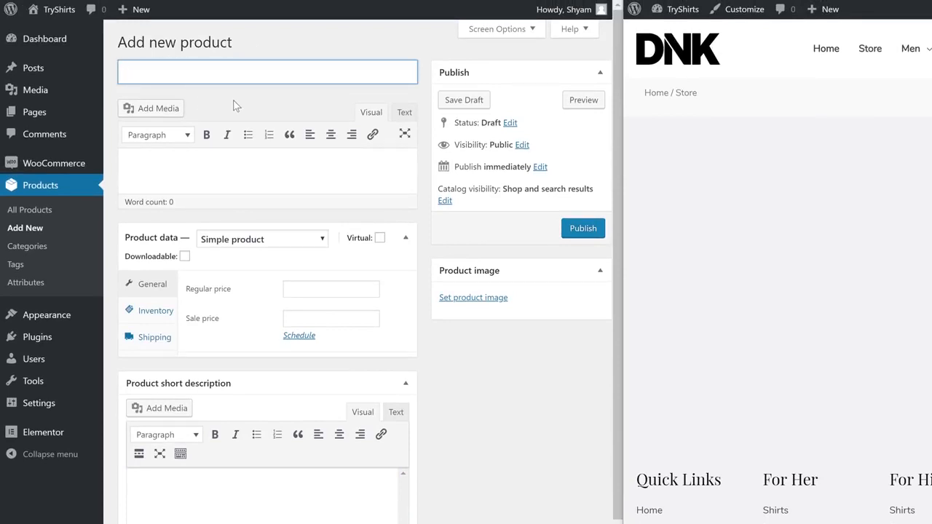
{"action": "type", "text": "T-Shirt"}
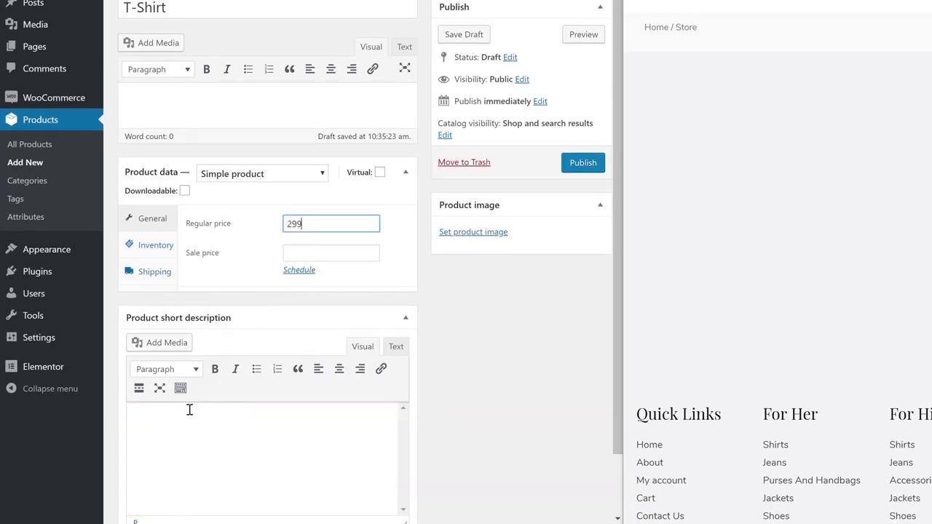
{"action": "left_click", "coordinate": [150, 432]}
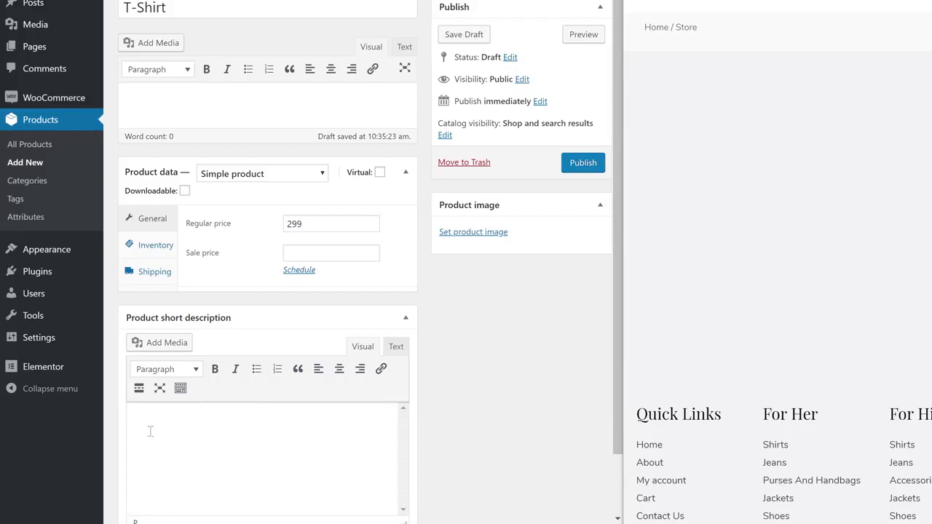
{"action": "type", "text": "This super nice t-shirt is made of 100% cotton and features double needle sleeves. It has taped neck and shoulders, and the lay of the fabric has been quarter turned to eliminate the center crease. This is a very comfortable shirt and it should last you for years and"}
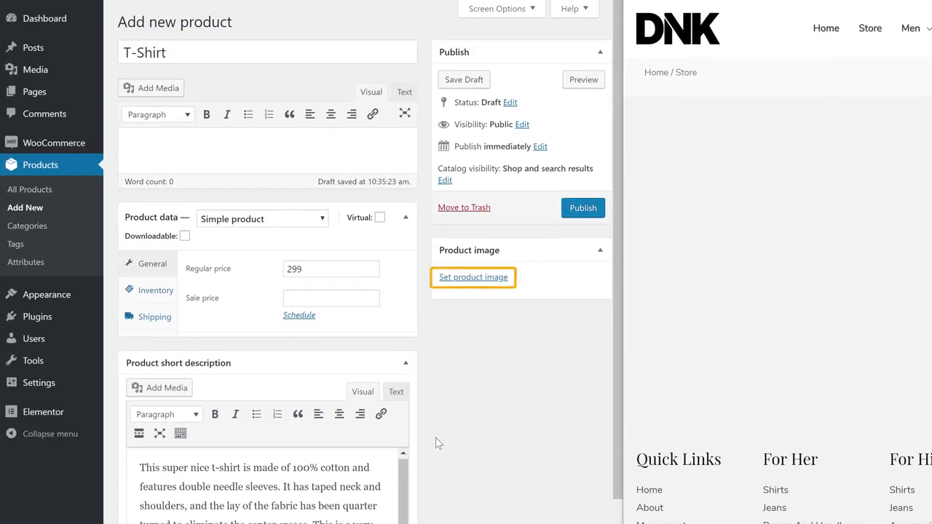
{"action": "left_click", "coordinate": [449, 282]}
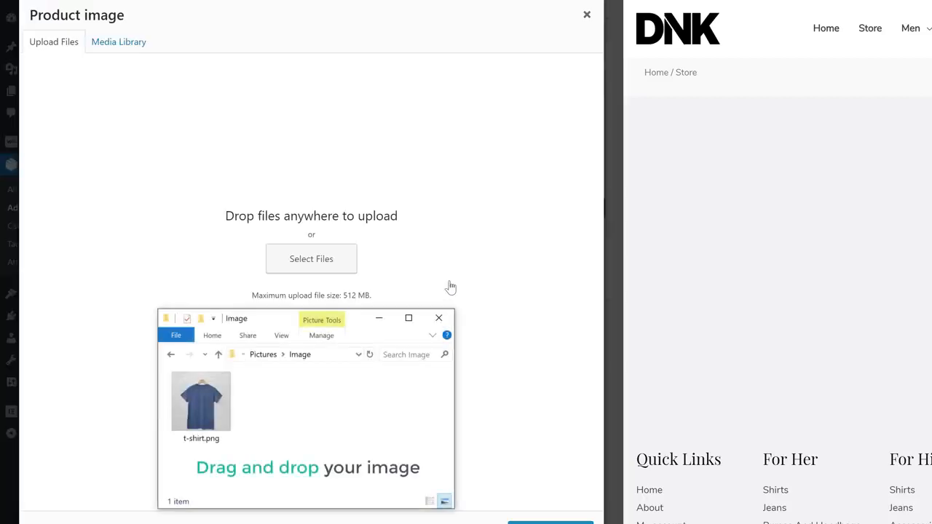
{"action": "left_click_drag", "start_coordinate": [203, 410], "coordinate": [313, 225]}
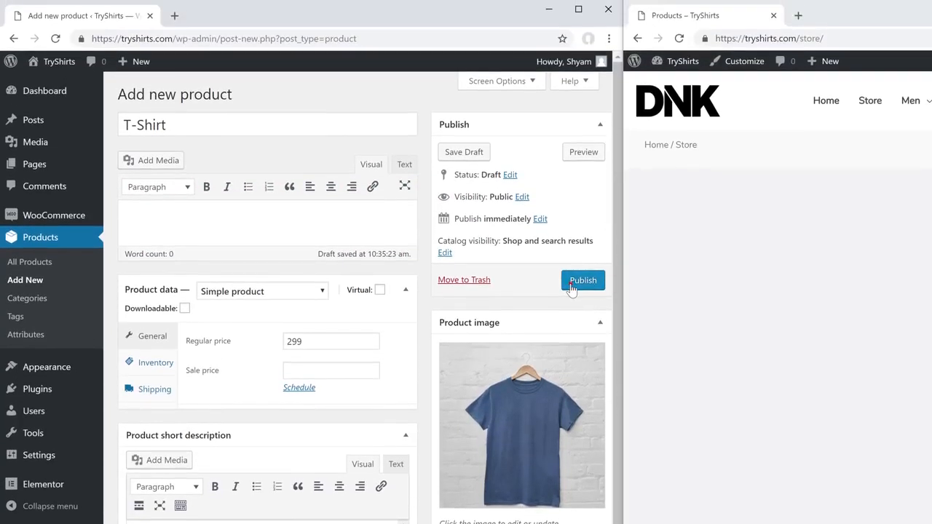
- Publish the T-Shirt product and refresh the store to see its live page
{"action": "left_click", "coordinate": [572, 284]}
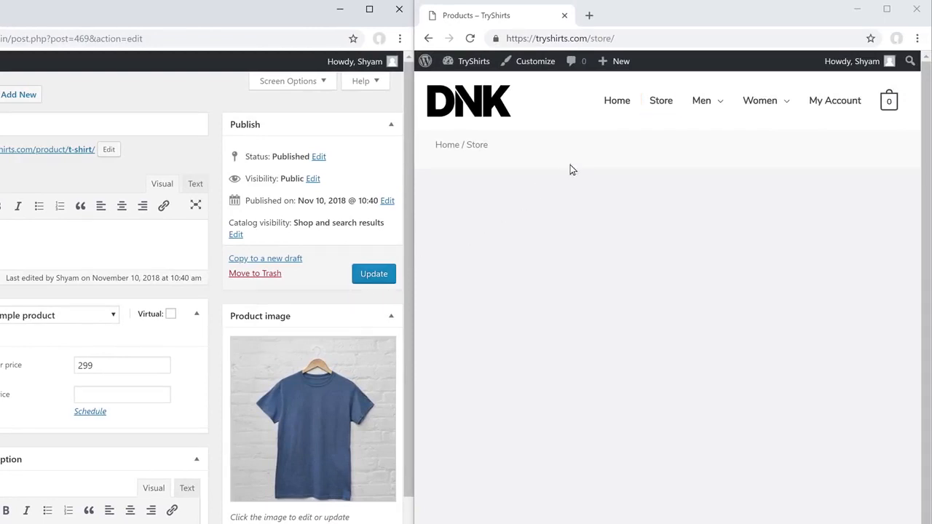
{"action": "left_click", "coordinate": [662, 107]}
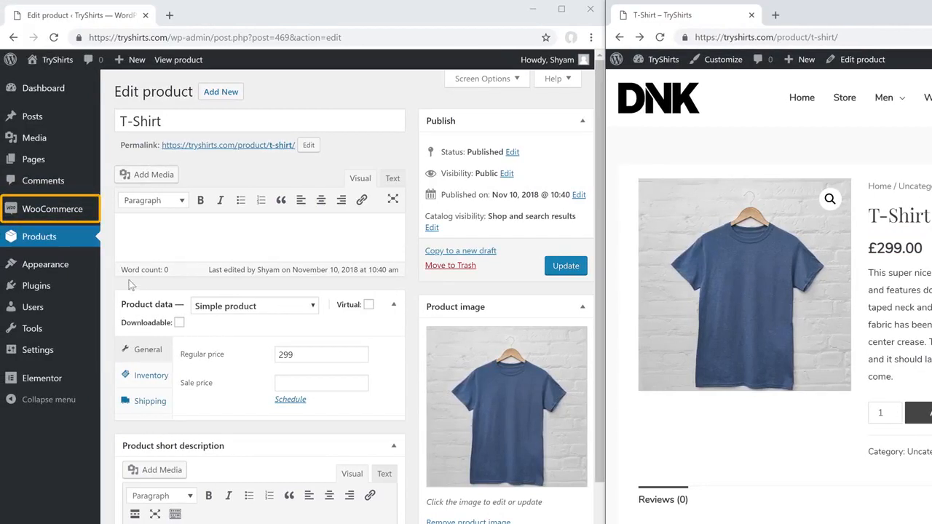
- Set the WooCommerce currency to Indian rupee (₹), save, and reload the store page
{"action": "mouse_move", "coordinate": [39, 218]}
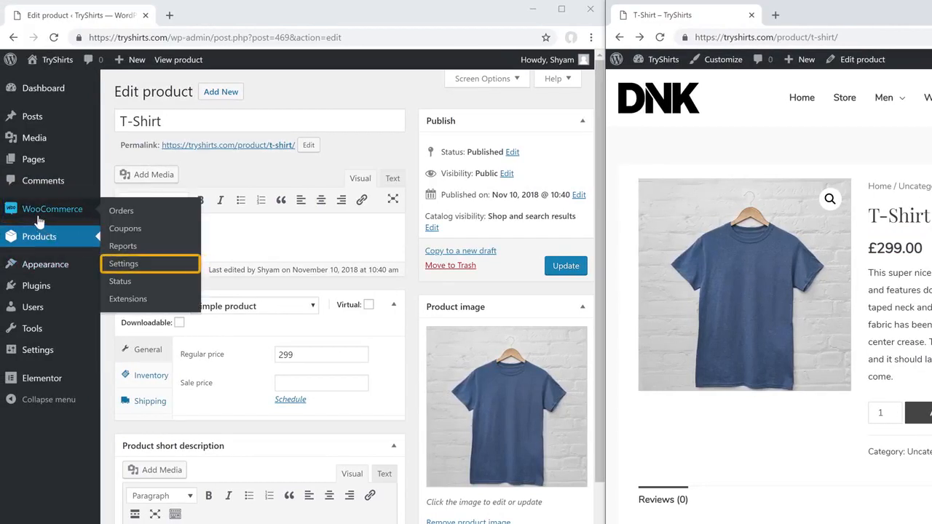
{"action": "left_click", "coordinate": [119, 270]}
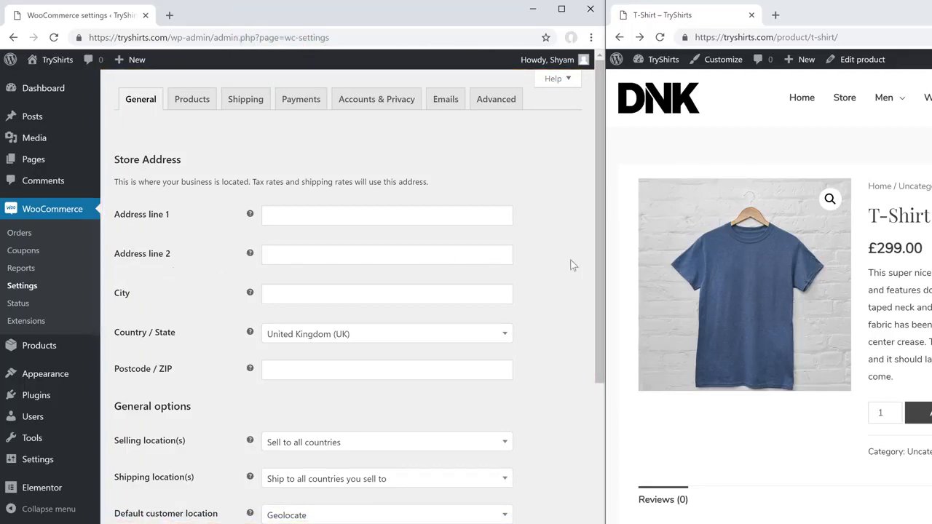
{"action": "left_click_drag", "start_coordinate": [597, 260], "coordinate": [597, 498]}
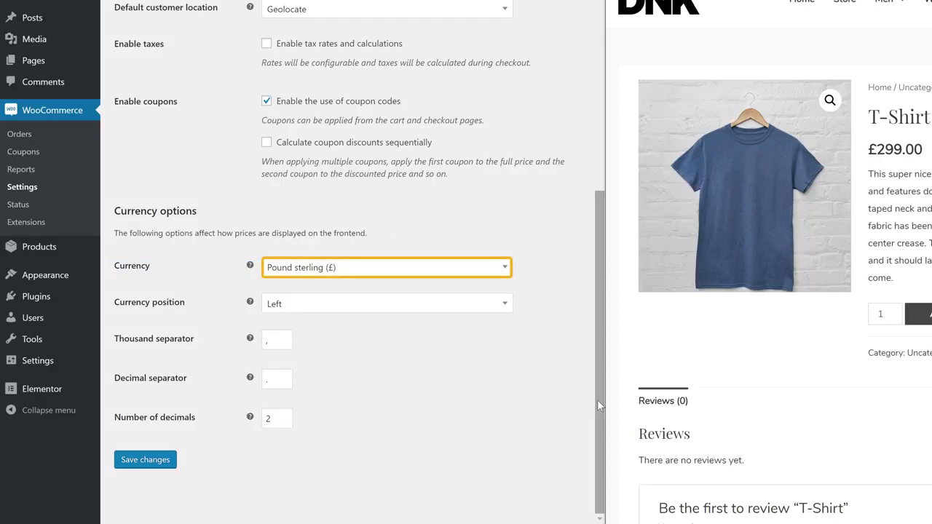
{"action": "left_click", "coordinate": [390, 268]}
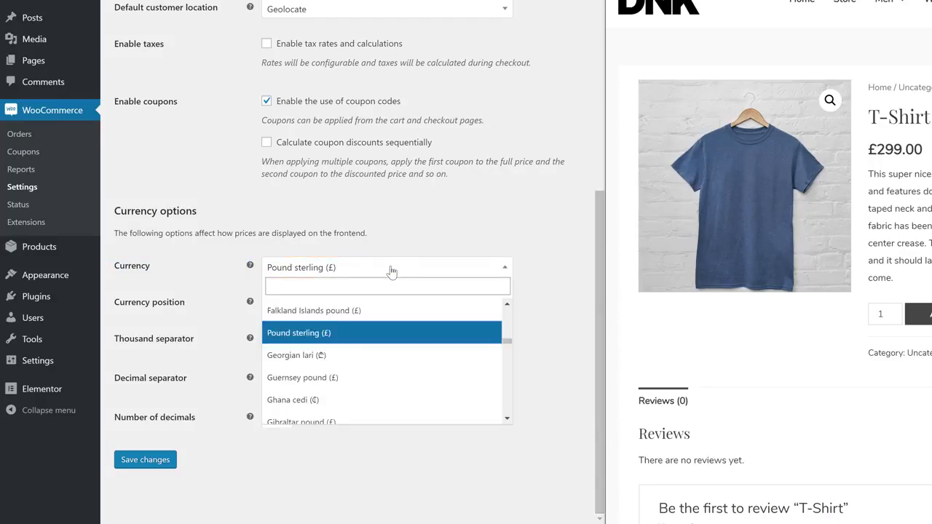
{"action": "type", "text": "india"}
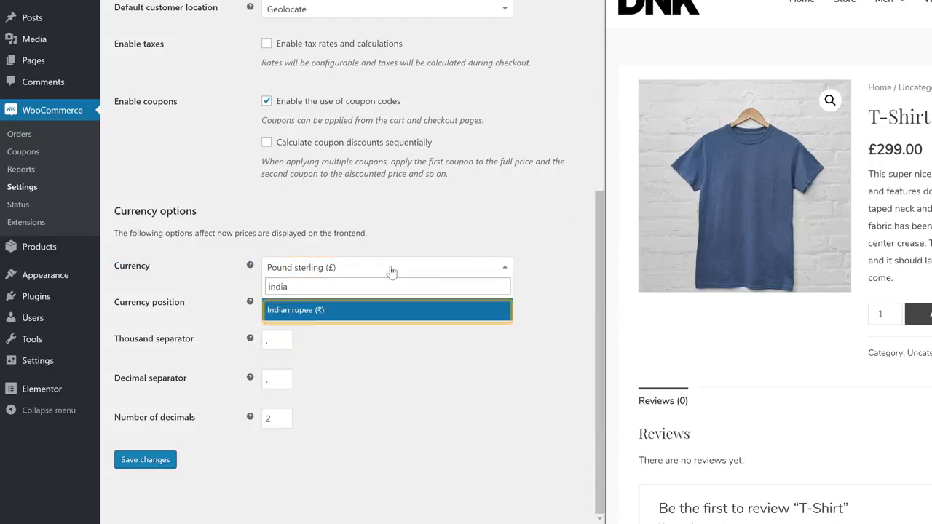
{"action": "left_click", "coordinate": [330, 310]}
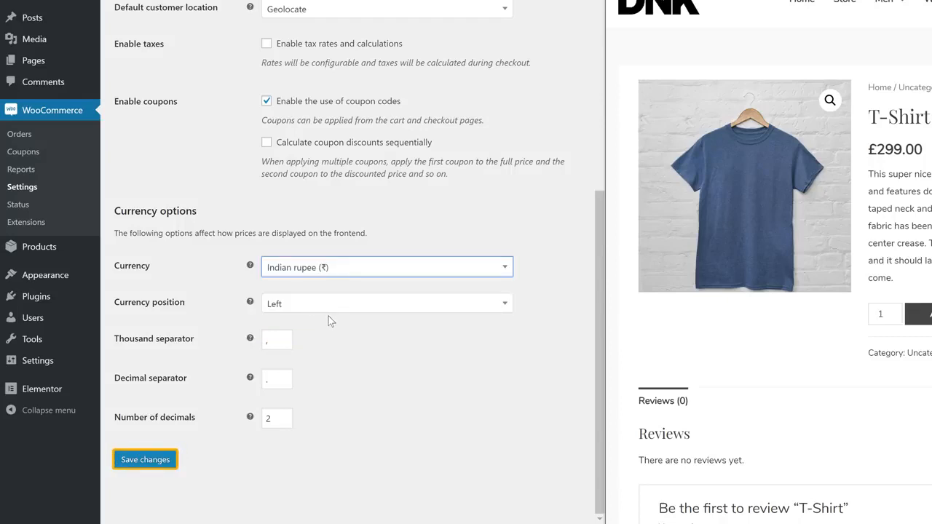
{"action": "left_click", "coordinate": [145, 459]}
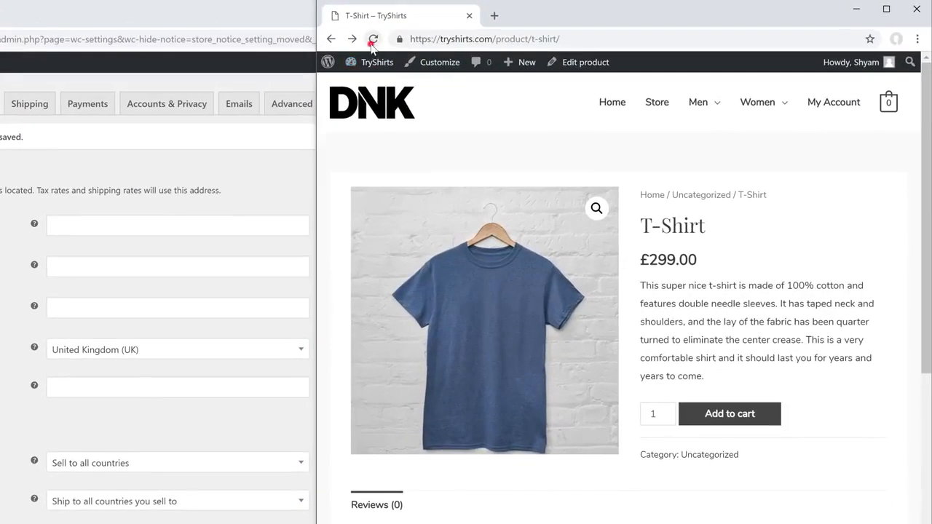
{"action": "left_click", "coordinate": [371, 41]}
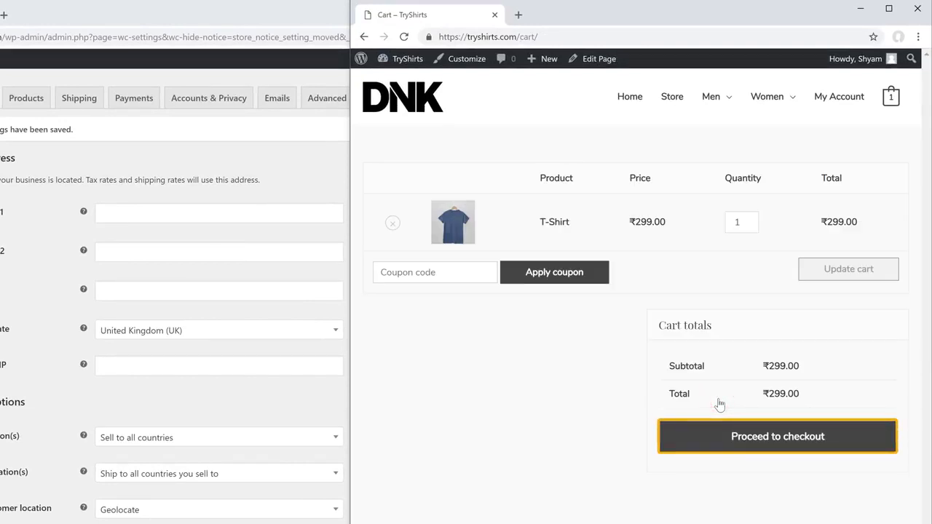
- Proceed to checkout with the ₹299.00 T-Shirt in the cart
{"action": "left_click", "coordinate": [737, 448]}
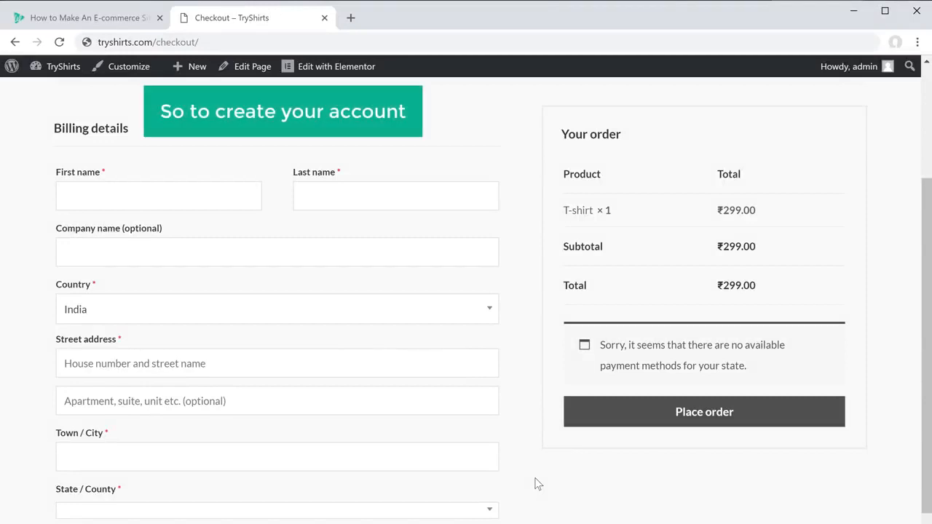
- Open Instamojo from step 4 of the e-commerce tutorial to create a free account
{"action": "left_click", "coordinate": [93, 23]}
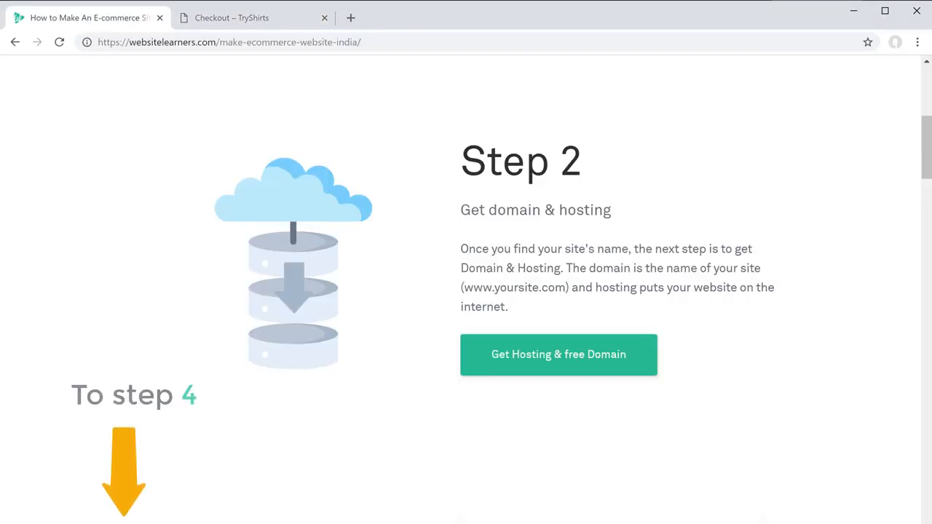
{"action": "scroll", "coordinate": [820, 229], "scroll_direction": "down", "scroll_amount": 15}
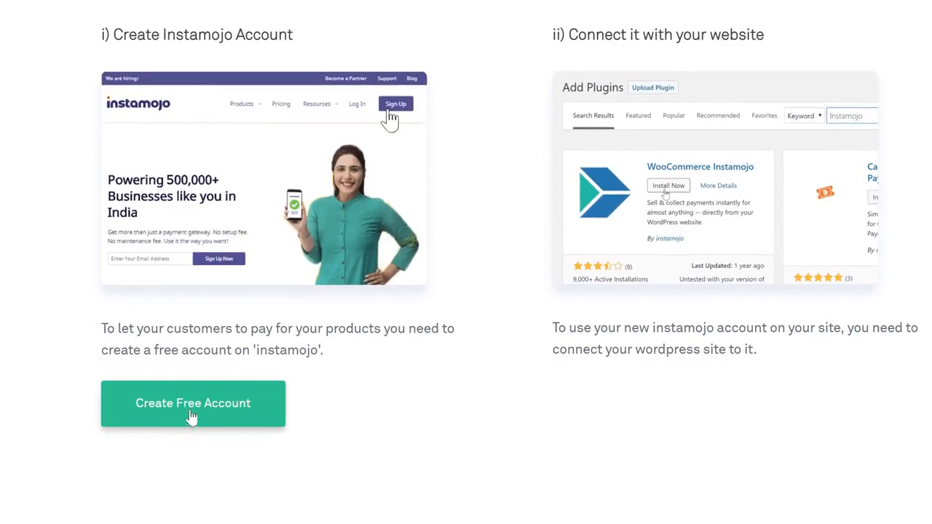
{"action": "left_click", "coordinate": [182, 420]}
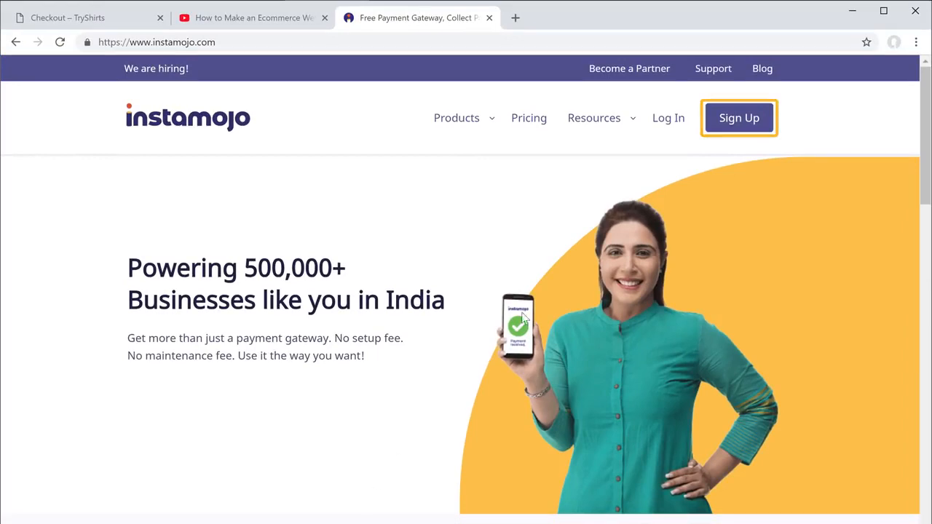
- Sign up for Instamojo as a business with an account password, choosing Individual and non-proprietor
{"action": "left_click", "coordinate": [726, 136]}
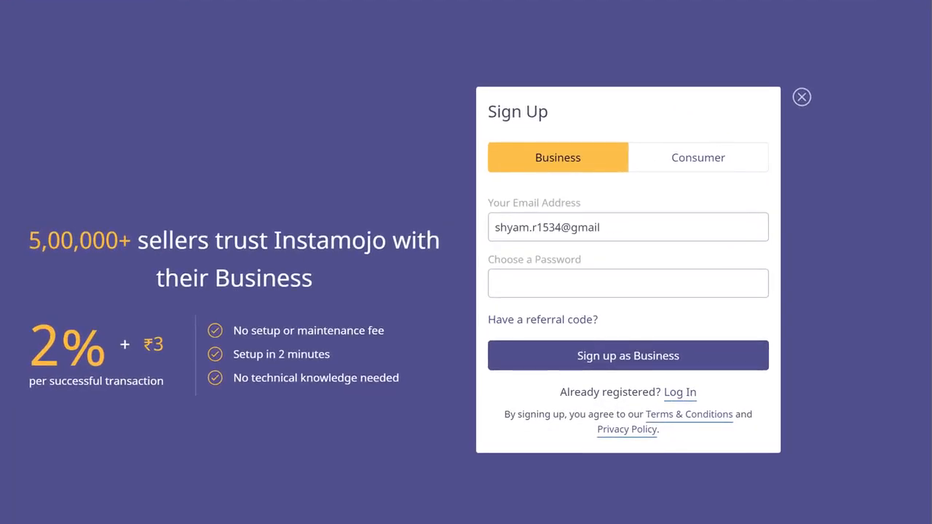
{"action": "type", "text": "••••"}
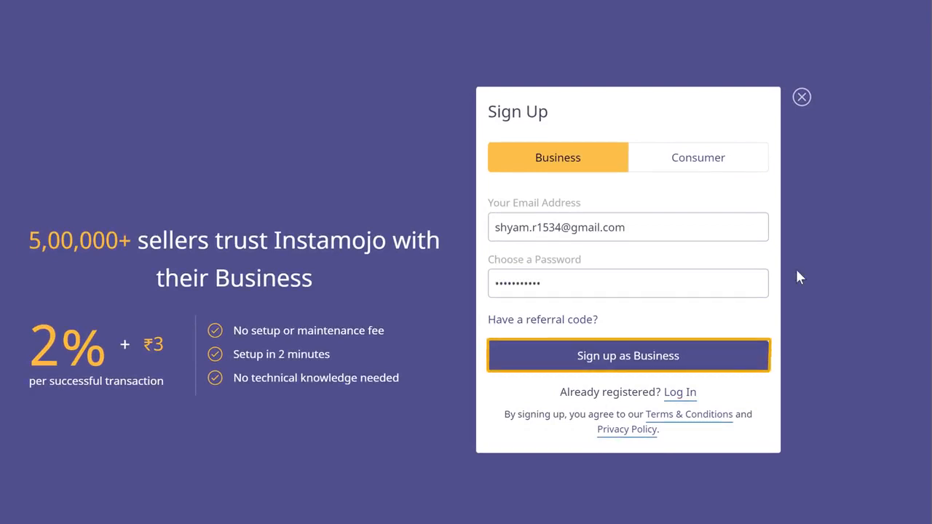
{"action": "left_click", "coordinate": [628, 369]}
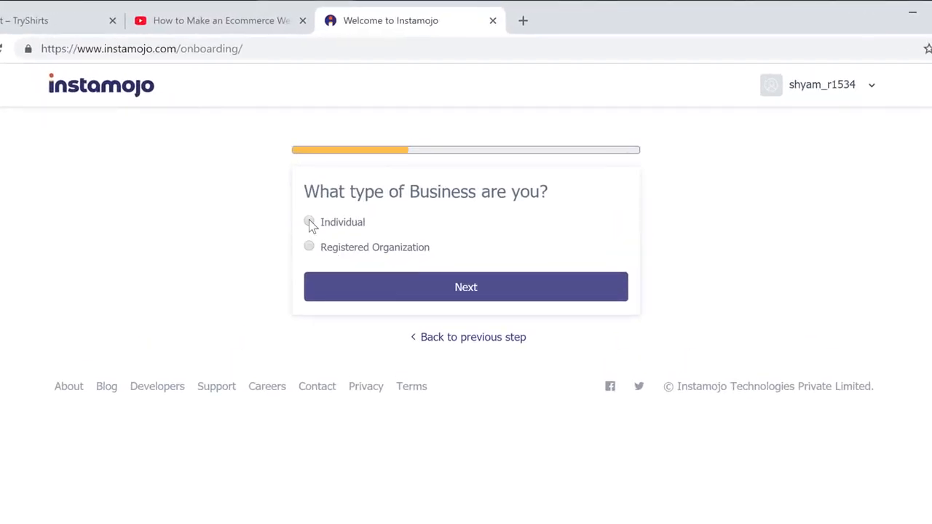
{"action": "left_click", "coordinate": [310, 223]}
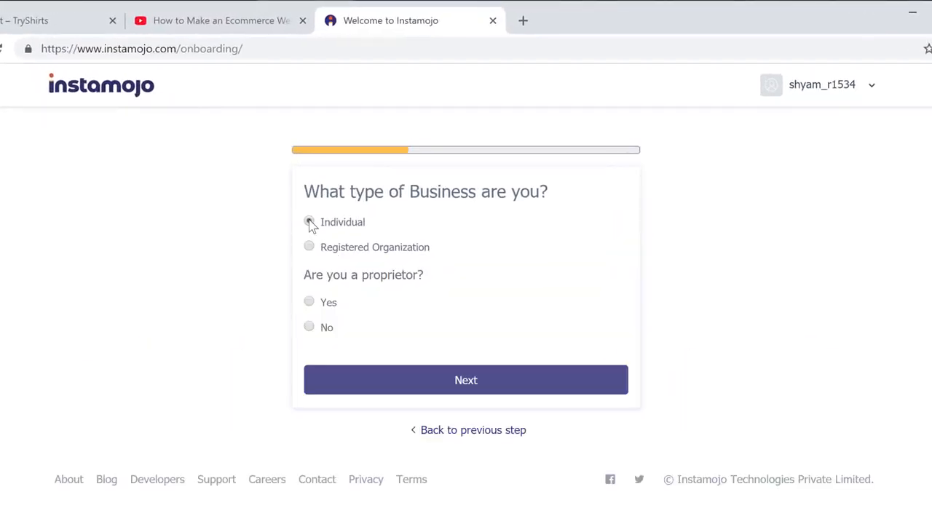
{"action": "left_click", "coordinate": [309, 328]}
{"action": "left_click", "coordinate": [465, 393]}
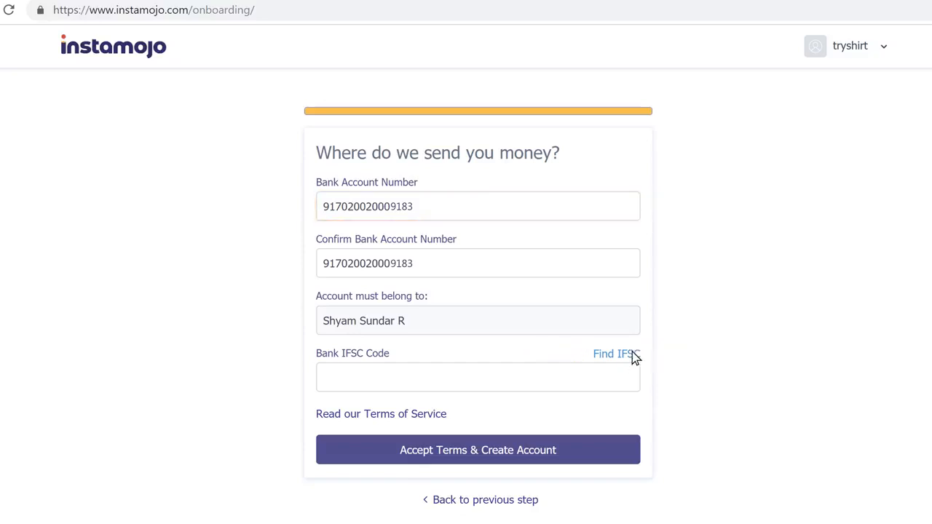
- Fill in the AXIS BANK, CHENNAI, KOTTURPURAM IFSC code and create the Instamojo account
{"action": "left_click", "coordinate": [605, 356]}
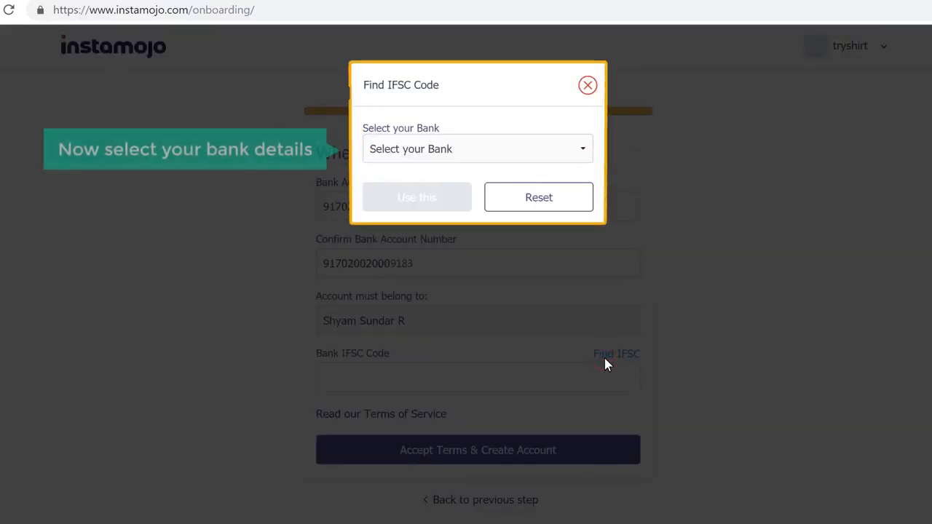
{"action": "left_click", "coordinate": [547, 157]}
{"action": "left_click", "coordinate": [427, 352]}
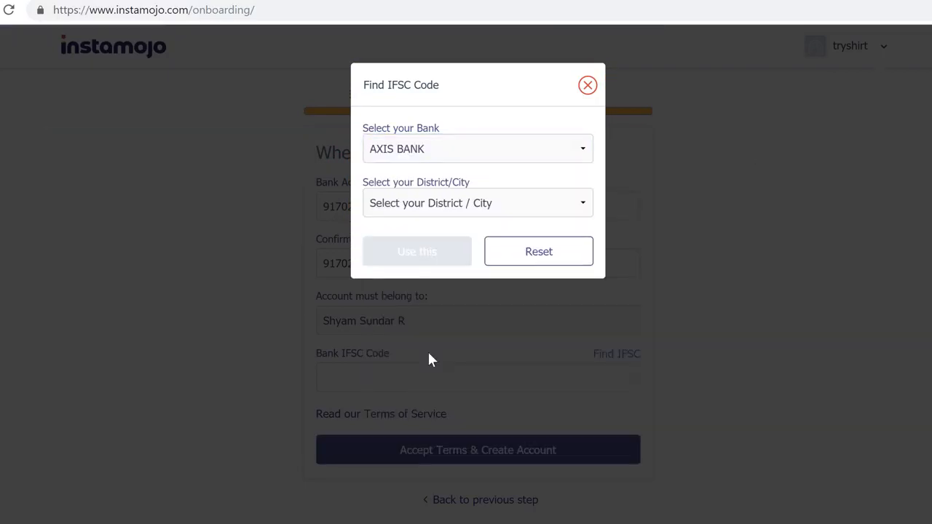
{"action": "left_click", "coordinate": [580, 210]}
{"action": "left_click", "coordinate": [418, 447]}
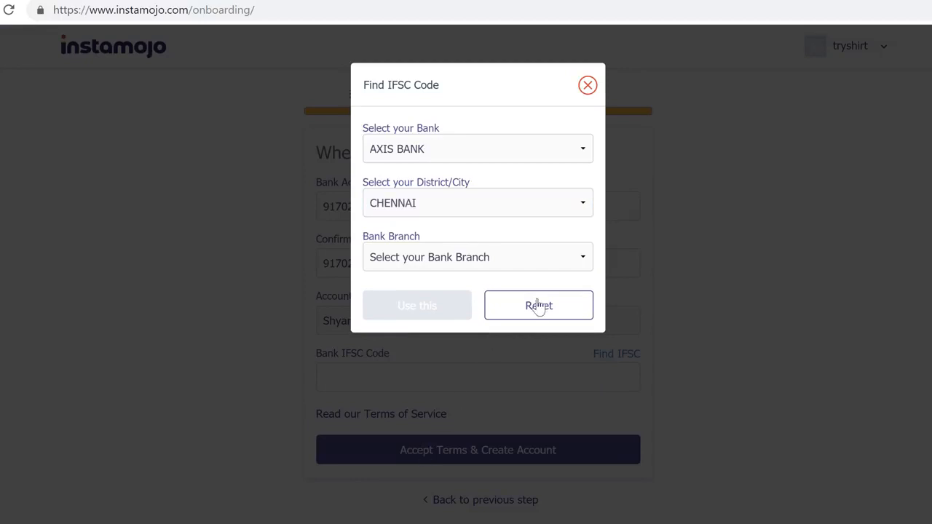
{"action": "left_click", "coordinate": [580, 264]}
{"action": "left_click_drag", "start_coordinate": [586, 318], "coordinate": [589, 410]}
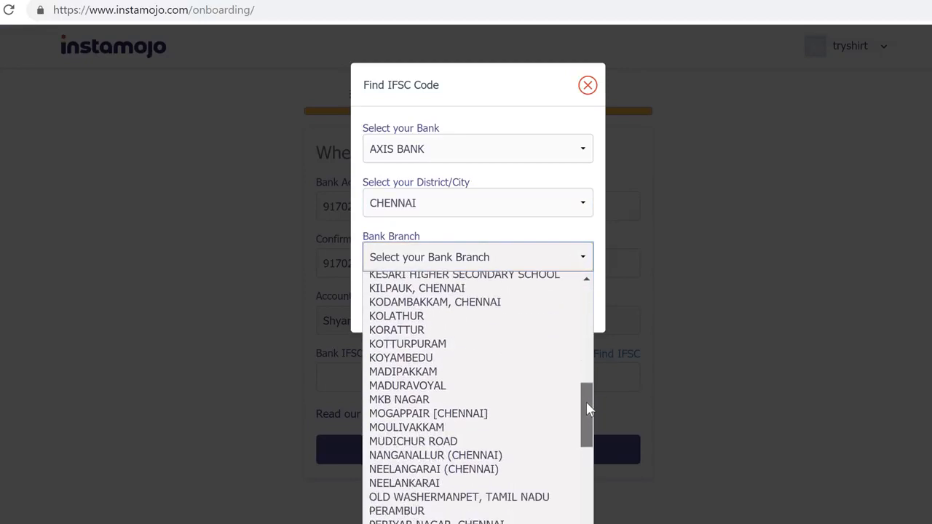
{"action": "left_click", "coordinate": [455, 341]}
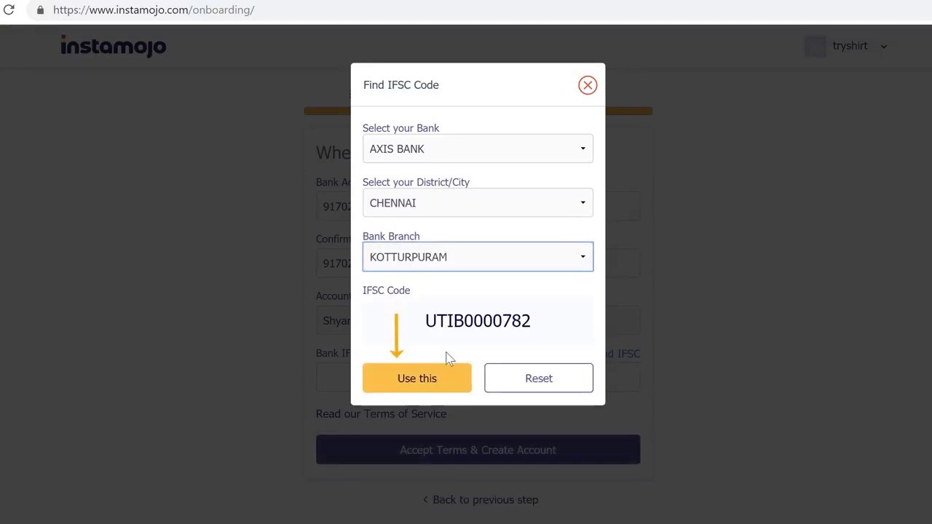
{"action": "left_click", "coordinate": [417, 379]}
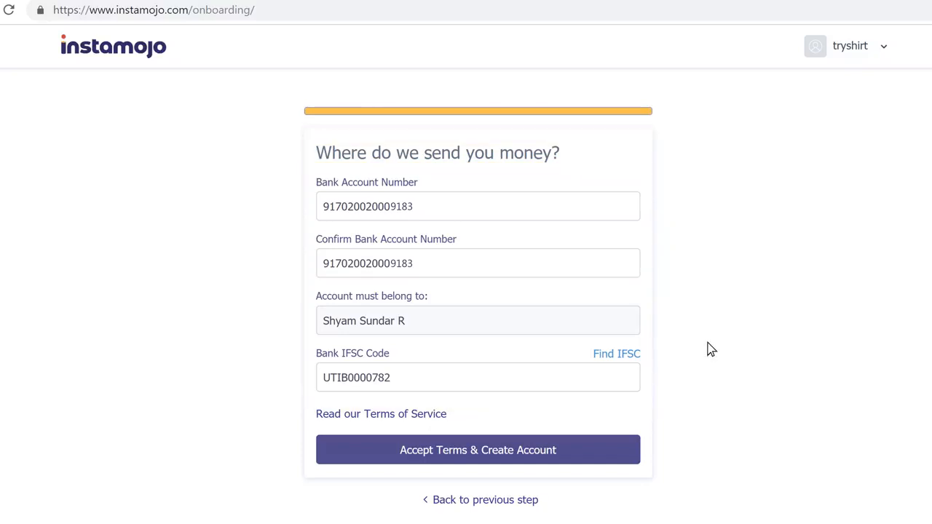
{"action": "left_click", "coordinate": [488, 462]}
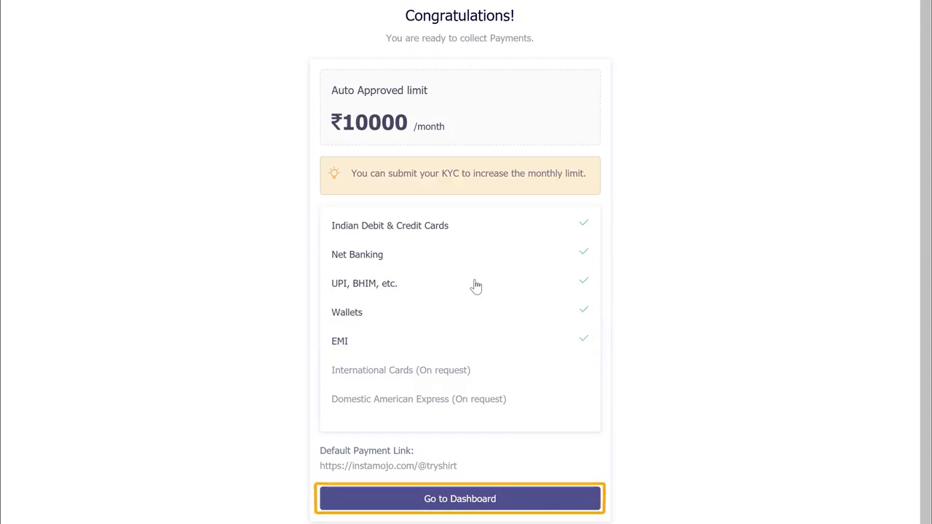
- Leave Instamojo's congratulations page with Go to Dashboard to reach the account dashboard
{"action": "scroll", "coordinate": [466, 407], "scroll_direction": "down", "scroll_amount": 1}
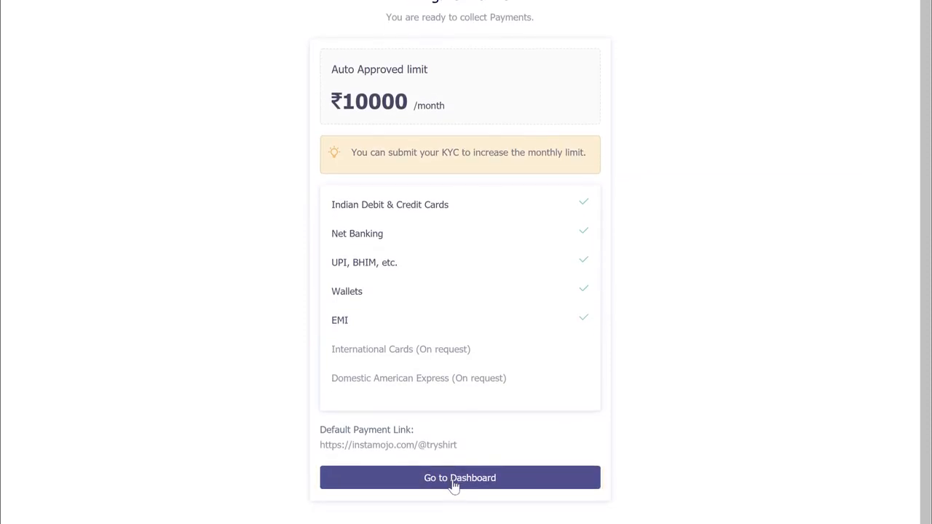
{"action": "left_click", "coordinate": [453, 481]}
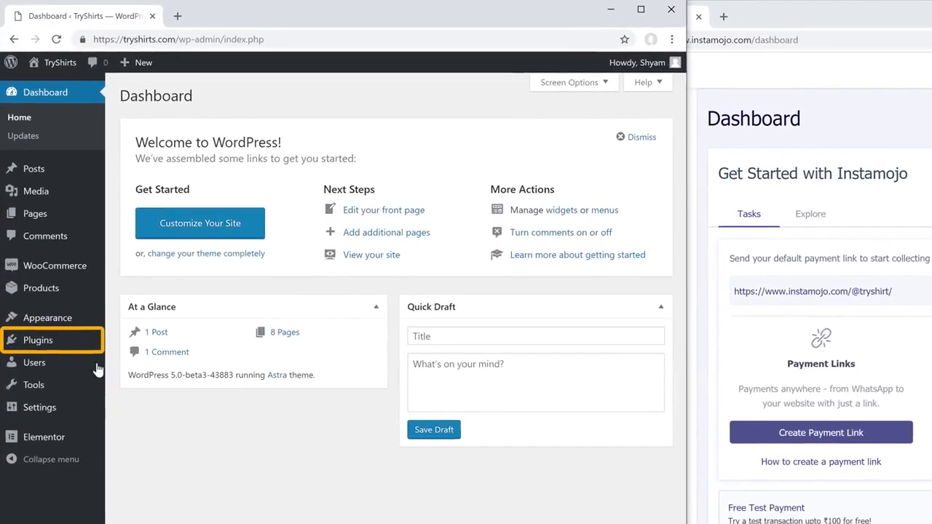
- Search the plugin directory for 'insta', then install and activate WooCommerce Instamojo
{"action": "mouse_move", "coordinate": [33, 279]}
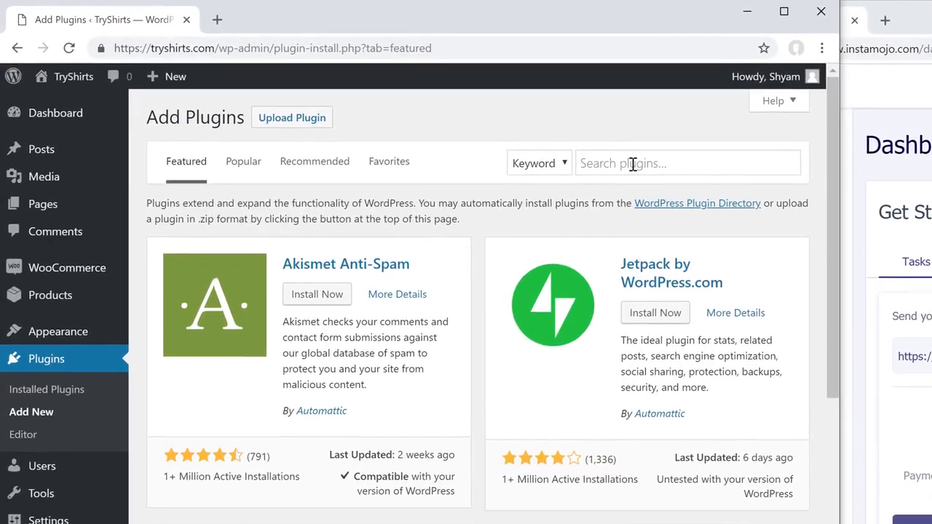
{"action": "left_click", "coordinate": [529, 134]}
{"action": "type", "text": "instamojo"}
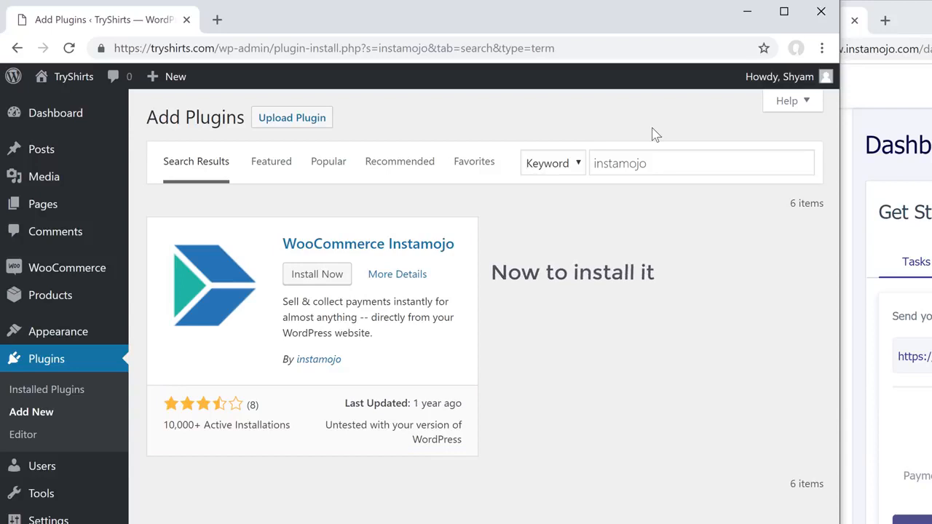
{"action": "left_click", "coordinate": [321, 282]}
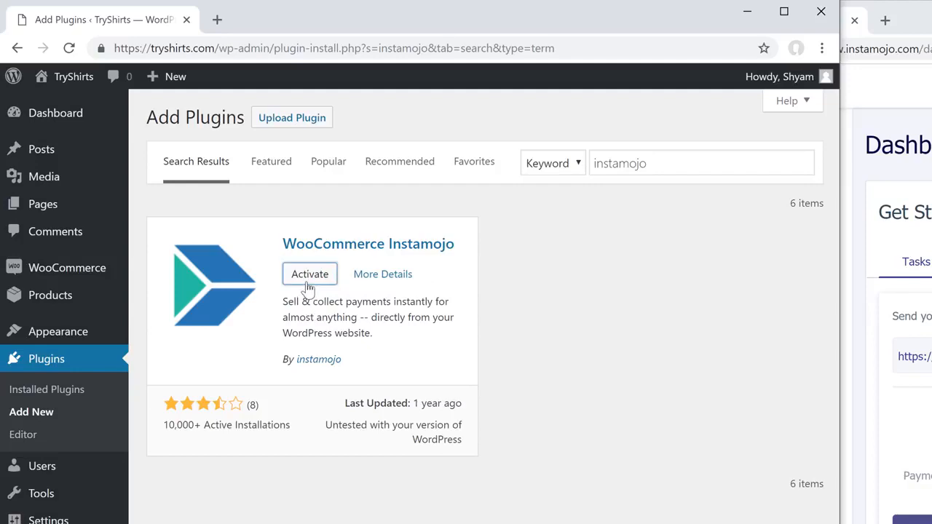
{"action": "left_click", "coordinate": [307, 277]}
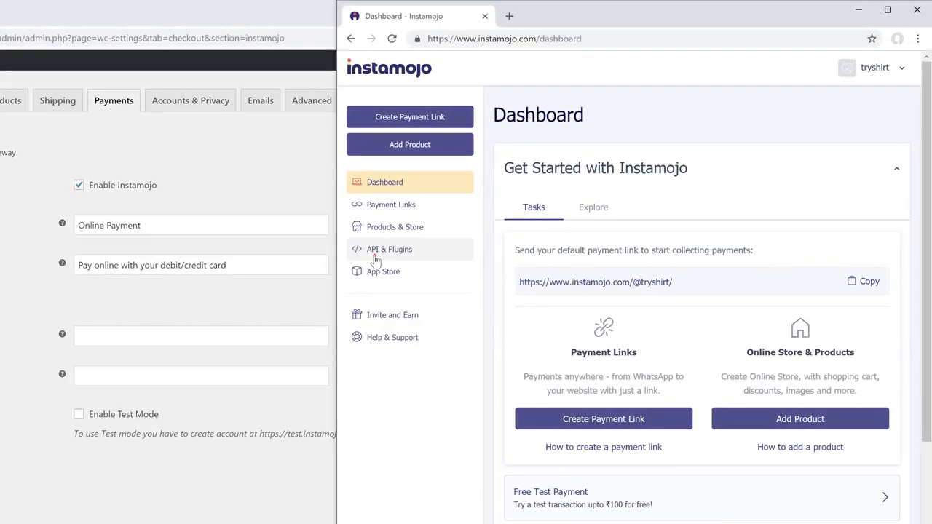
- Create new Instamojo API credentials for the WooCommerce/WordPress platform under API & Plugins
{"action": "left_click", "coordinate": [376, 258]}
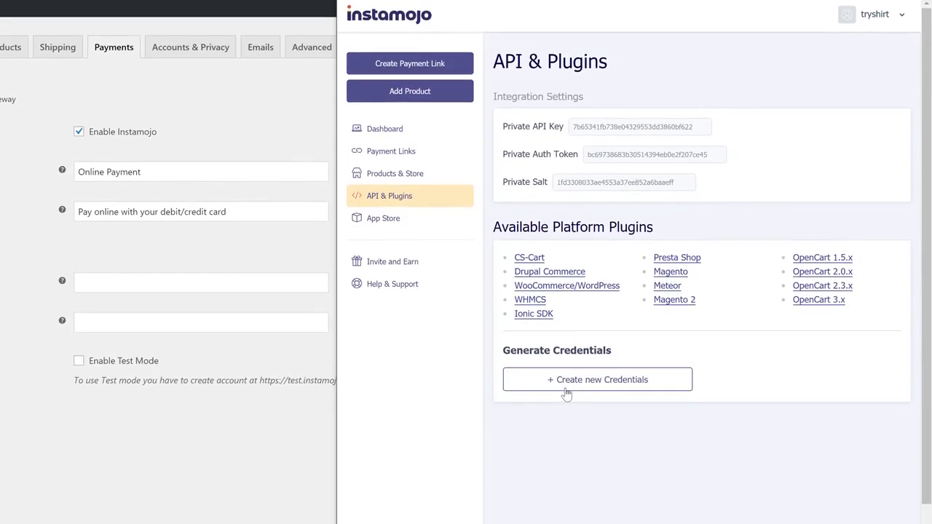
{"action": "left_click", "coordinate": [567, 441]}
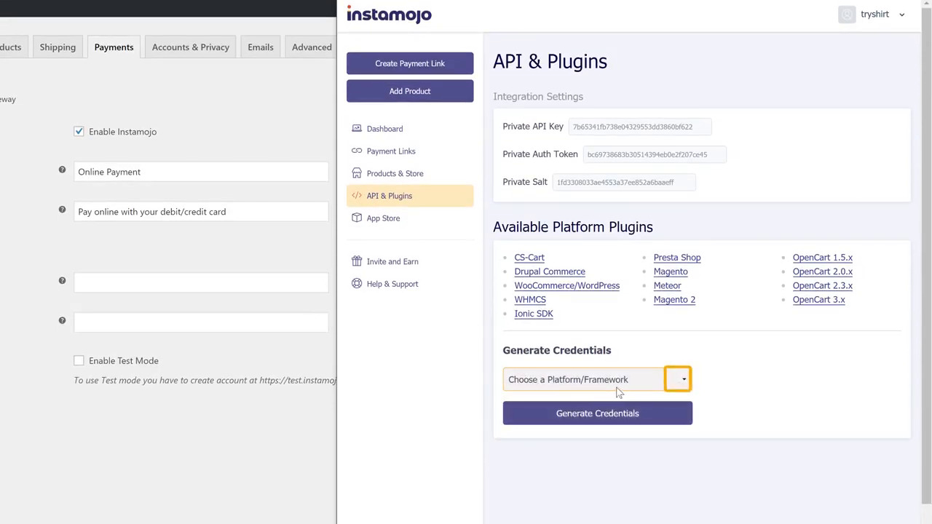
{"action": "left_click", "coordinate": [684, 384]}
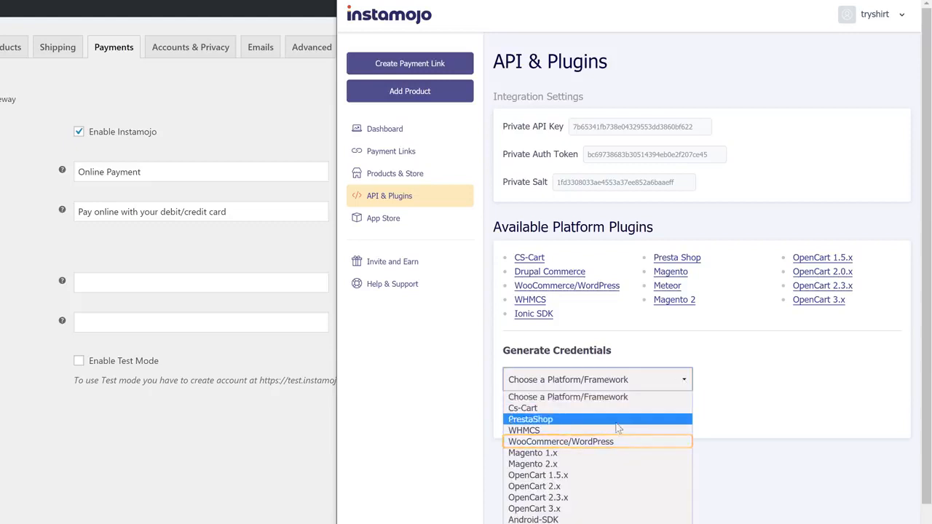
{"action": "left_click", "coordinate": [600, 440]}
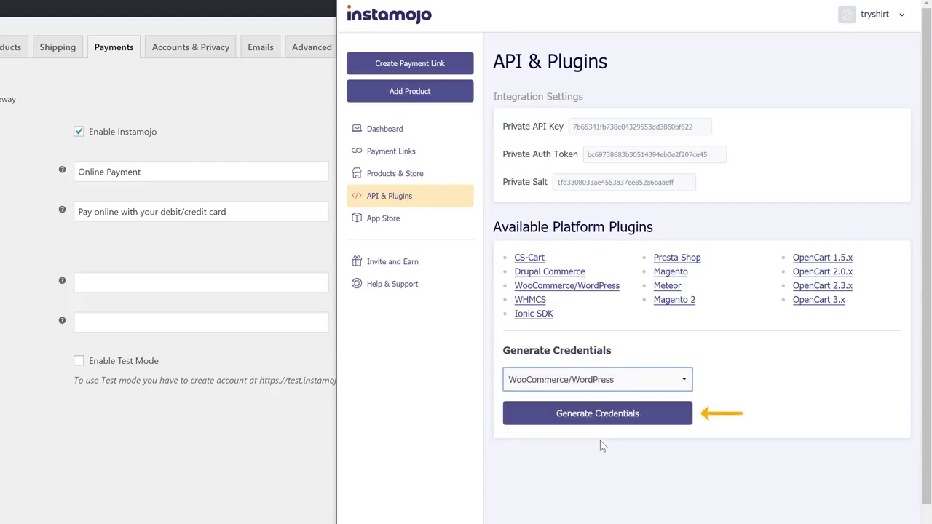
{"action": "left_click", "coordinate": [586, 426]}
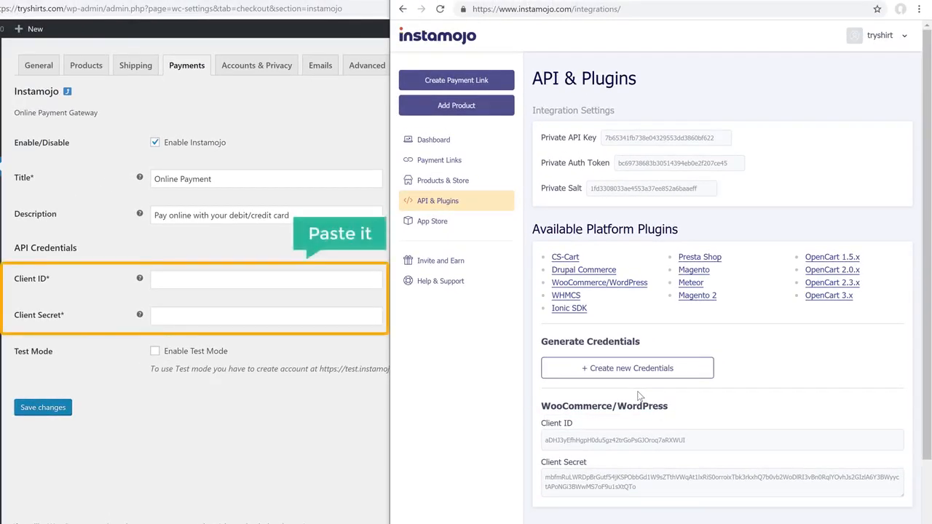
- Copy the generated Client ID from Instamojo into the store's Client ID field
{"action": "triple_click", "coordinate": [621, 440]}
{"action": "right_click", "coordinate": [621, 440]}
{"action": "left_click", "coordinate": [639, 450]}
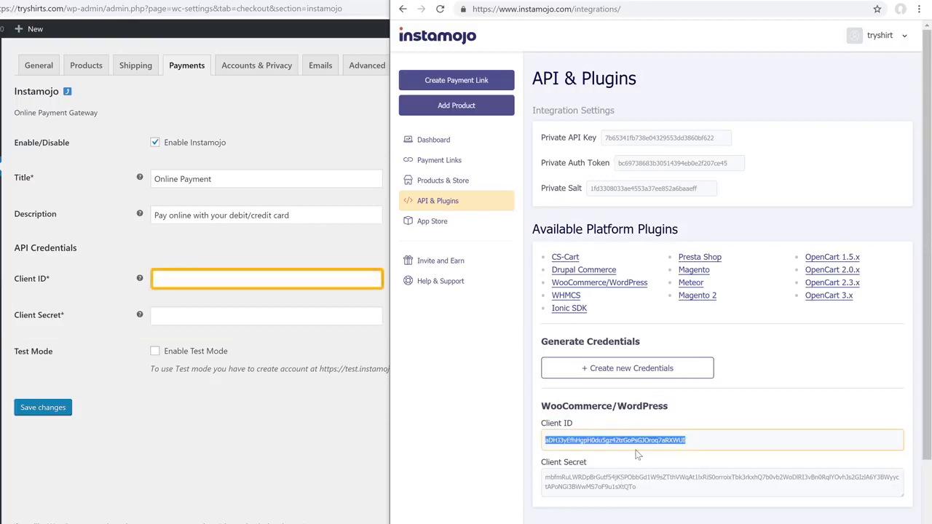
{"action": "left_click", "coordinate": [166, 283]}
{"action": "right_click", "coordinate": [167, 282]}
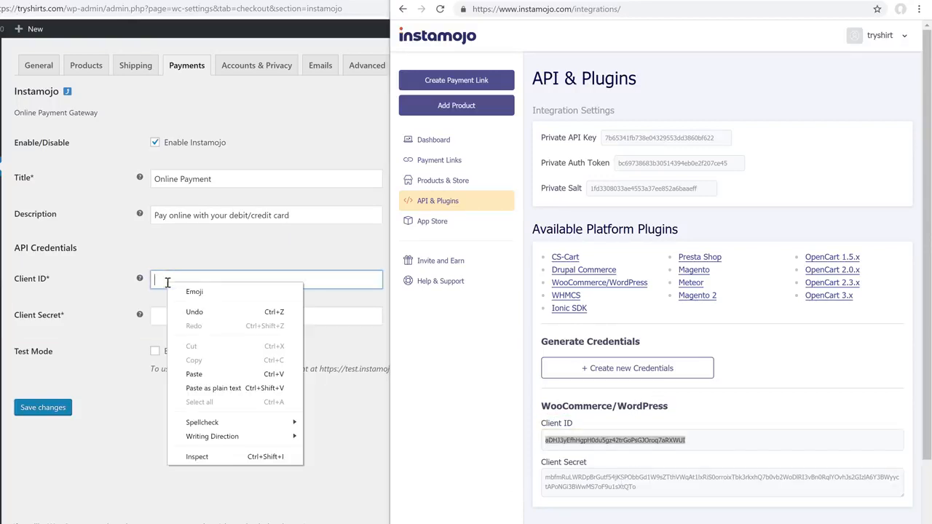
{"action": "left_click", "coordinate": [193, 373]}
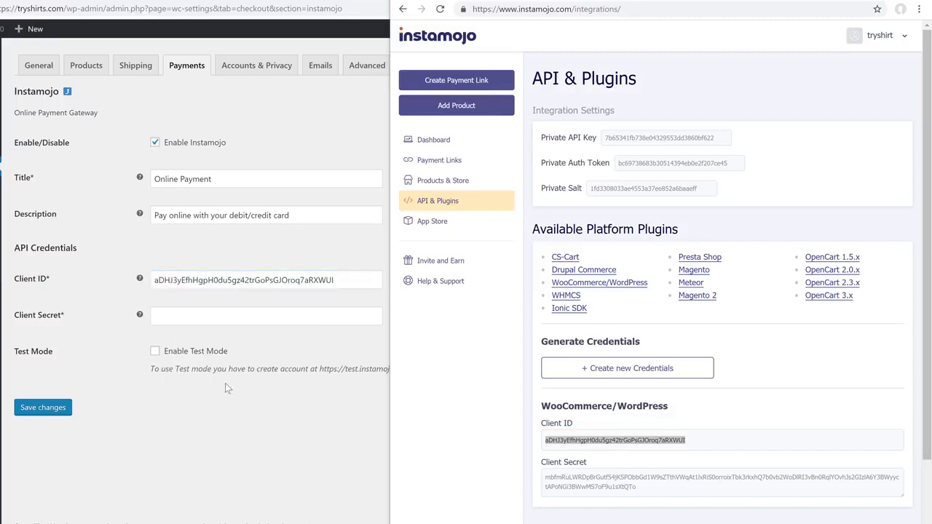
- Copy the Client Secret into the Client Secret field and save the Instamojo gateway settings
{"action": "triple_click", "coordinate": [553, 480]}
{"action": "right_click", "coordinate": [554, 480]}
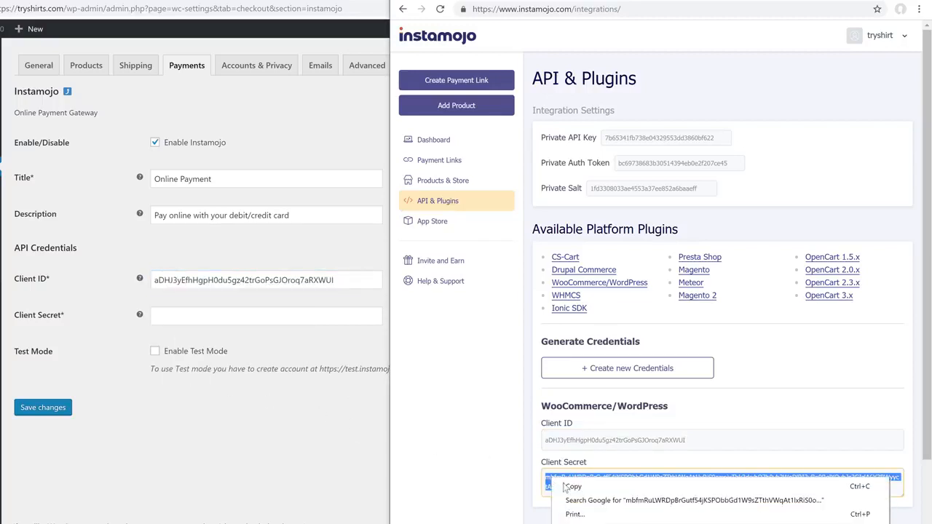
{"action": "left_click", "coordinate": [569, 487]}
{"action": "left_click", "coordinate": [167, 316]}
{"action": "right_click", "coordinate": [167, 316]}
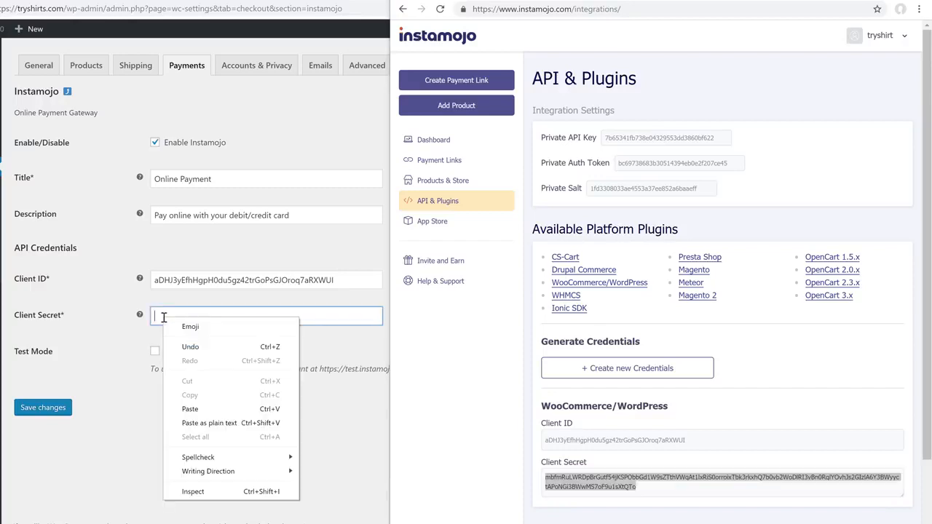
{"action": "left_click", "coordinate": [190, 410]}
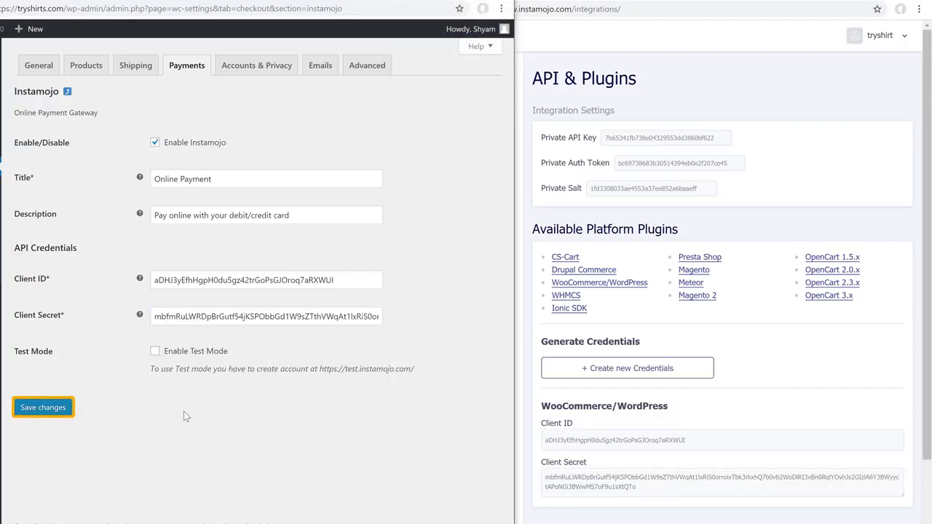
{"action": "left_click", "coordinate": [40, 411]}
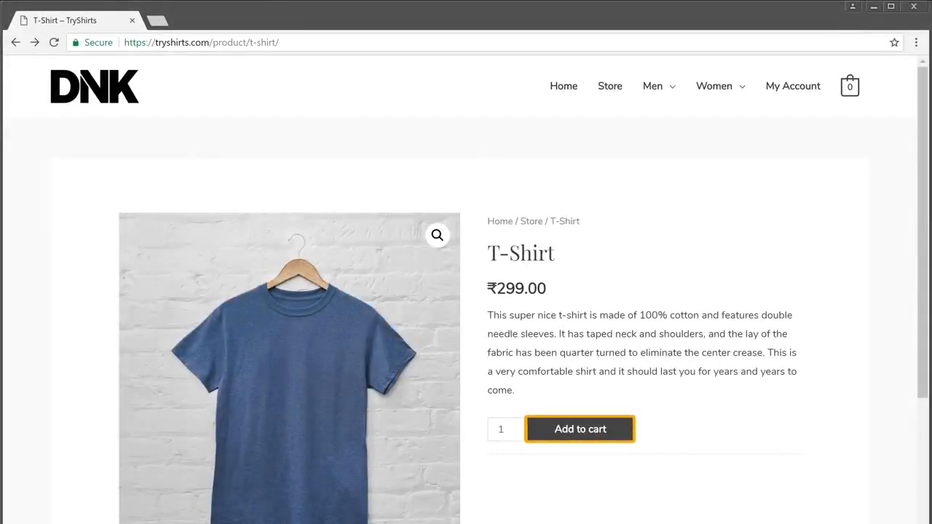
- Add the T-Shirt to the cart and place the ₹299 order with Online Payment
{"action": "left_click", "coordinate": [568, 439]}
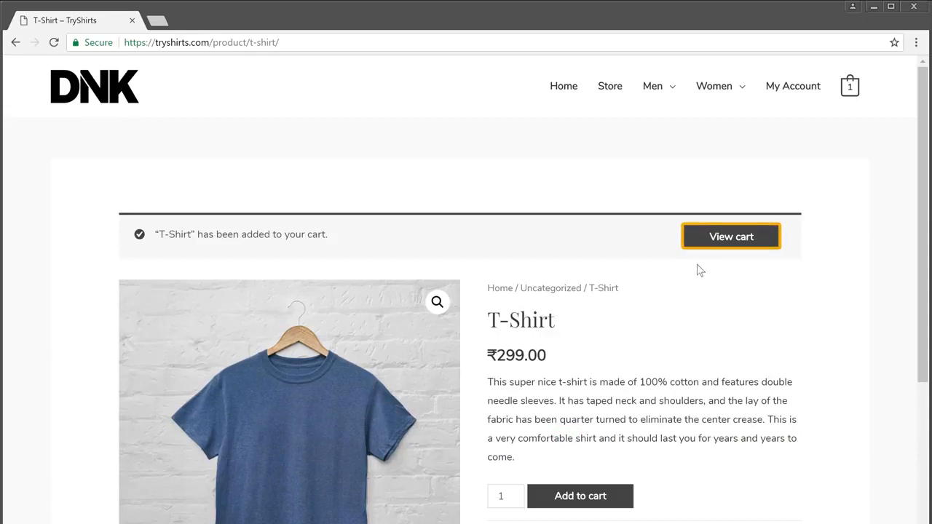
{"action": "left_click", "coordinate": [713, 246]}
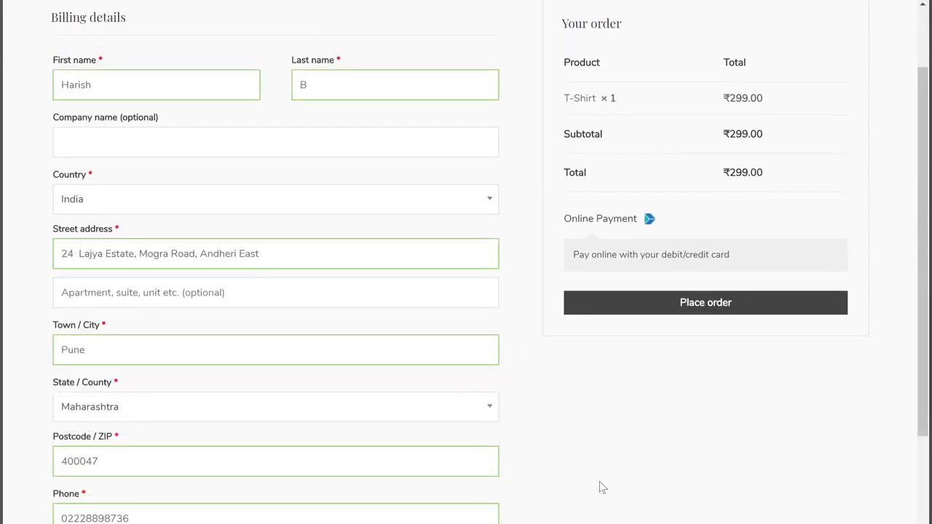
{"action": "left_click", "coordinate": [669, 313]}
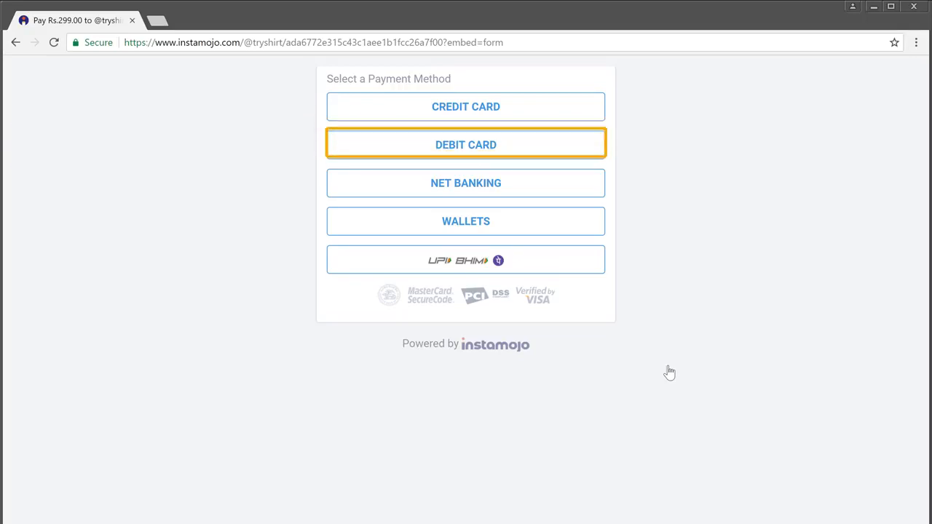
- Pay the ₹299 by debit card with the card details, then authorise it with the bank OTP
{"action": "left_click", "coordinate": [458, 156]}
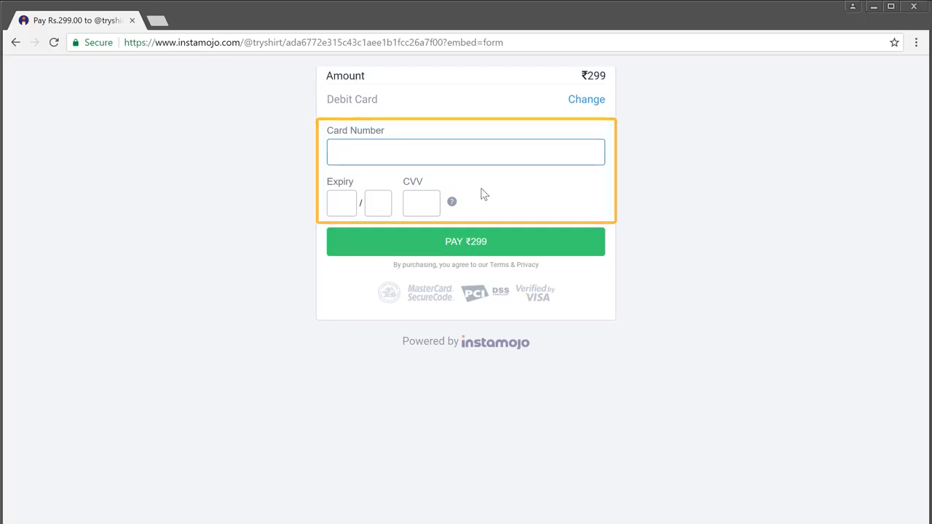
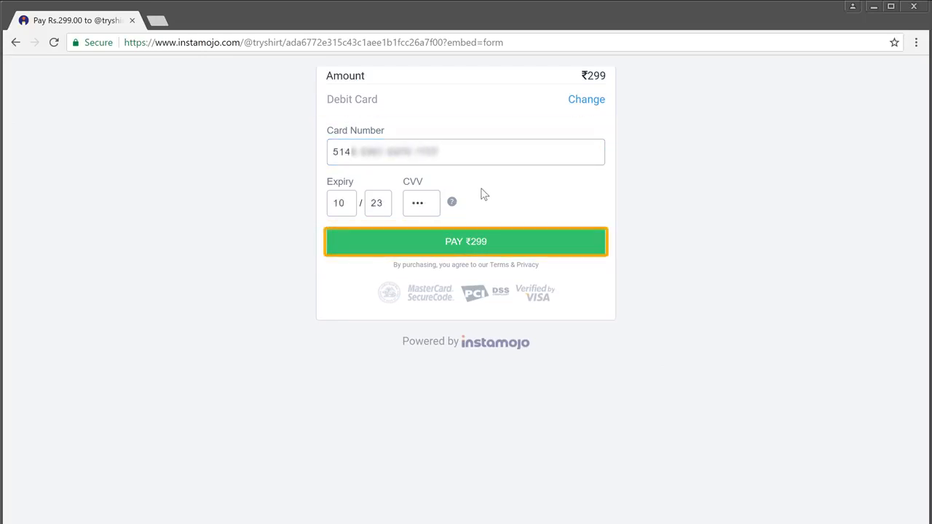
{"action": "left_click", "coordinate": [459, 252]}
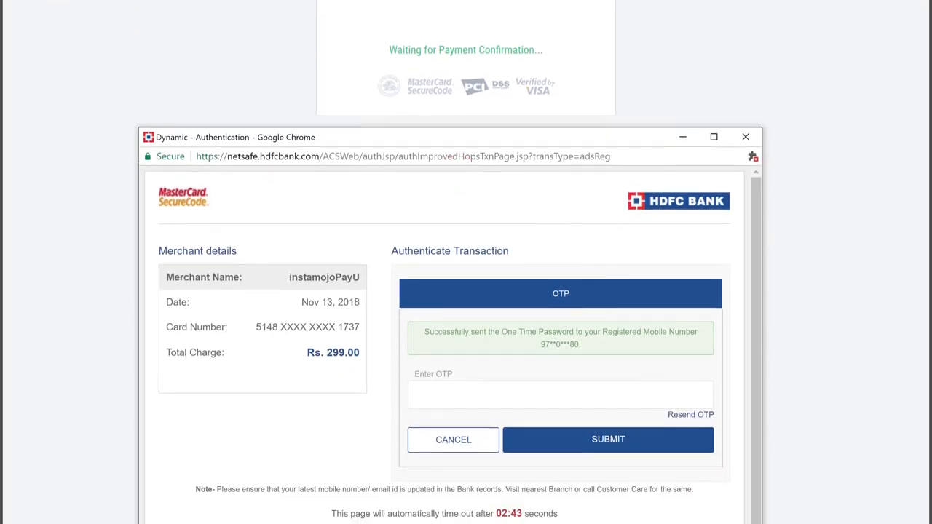
{"action": "type", "text": "••••••"}
{"action": "left_click", "coordinate": [592, 453]}
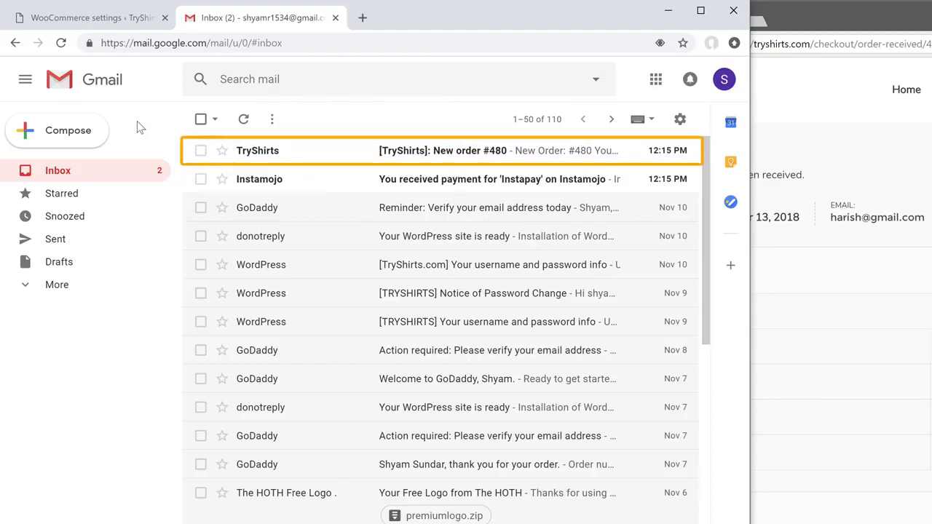
- Read the New order #480 email, then open the Instamojo payment-received email and scroll its details
{"action": "left_click", "coordinate": [295, 151]}
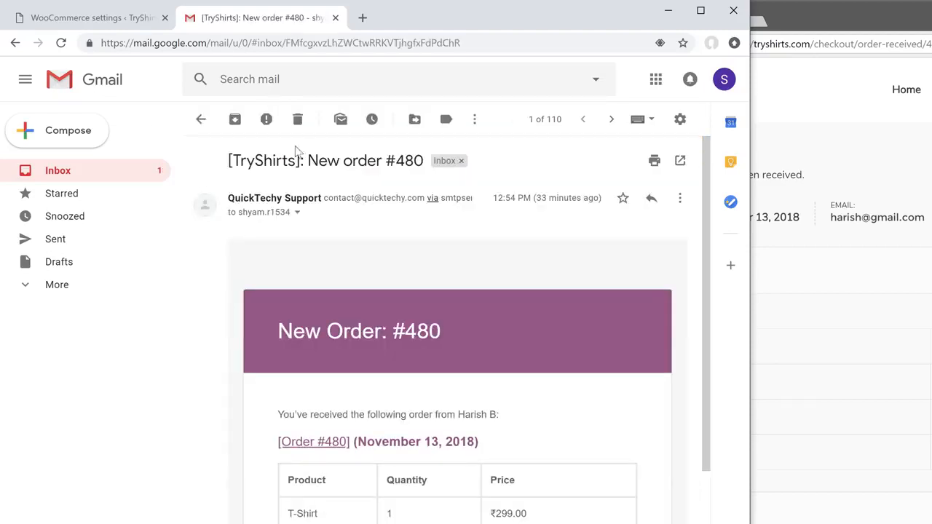
{"action": "scroll", "coordinate": [708, 306], "scroll_direction": "down", "scroll_amount": 4}
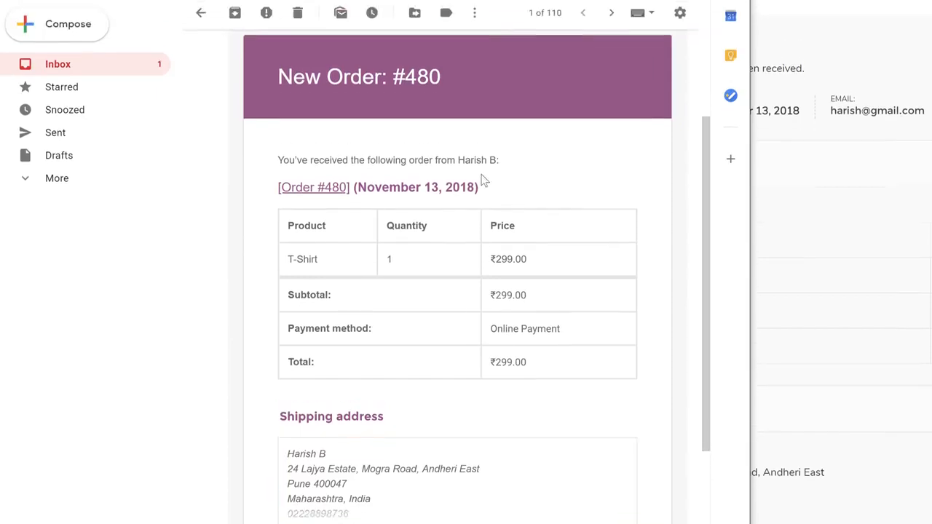
{"action": "left_click", "coordinate": [201, 119]}
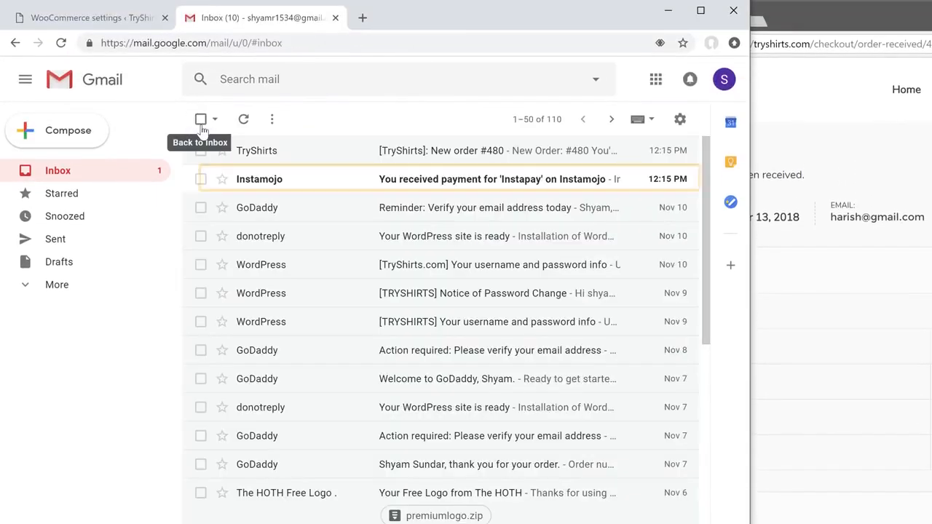
{"action": "left_click", "coordinate": [290, 185]}
{"action": "left_click_drag", "start_coordinate": [705, 257], "coordinate": [709, 292]}
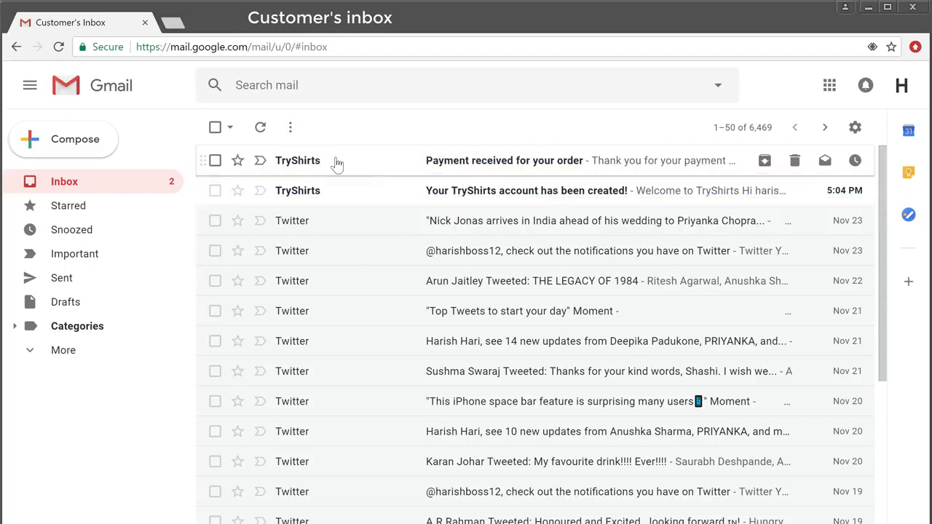
- Open the 'Your TryShirts account has been created' welcome email
{"action": "left_click", "coordinate": [428, 191]}
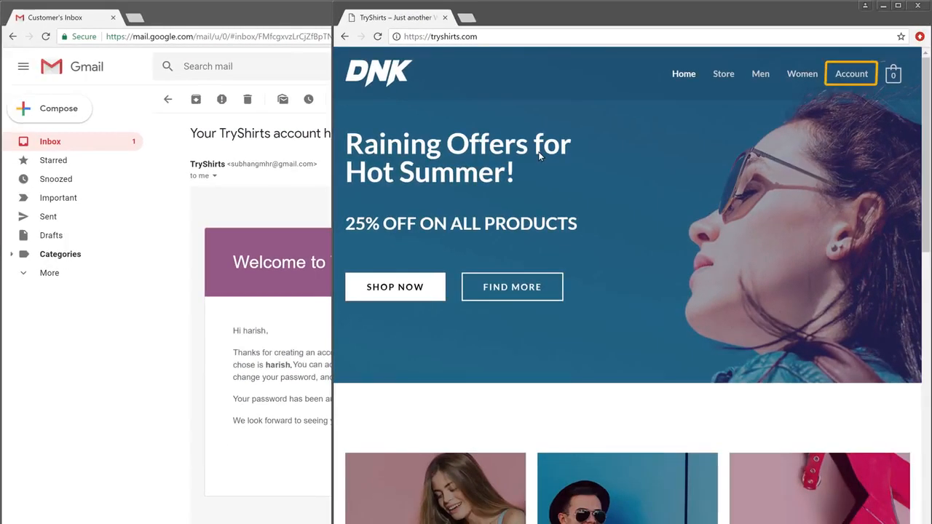
- Log in to the customer's TryShirts account with the generated password copied from the welcome email
{"action": "left_click", "coordinate": [838, 77]}
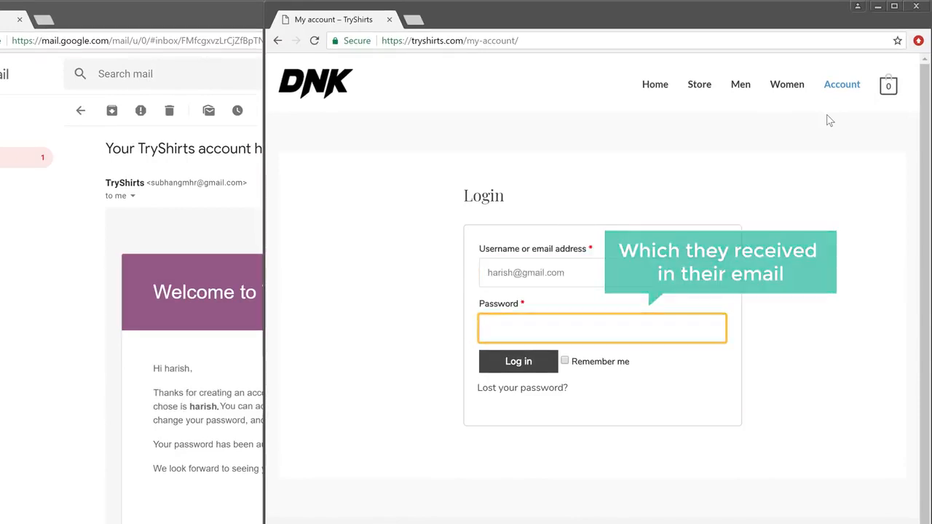
{"action": "key", "text": "alt+Tab"}
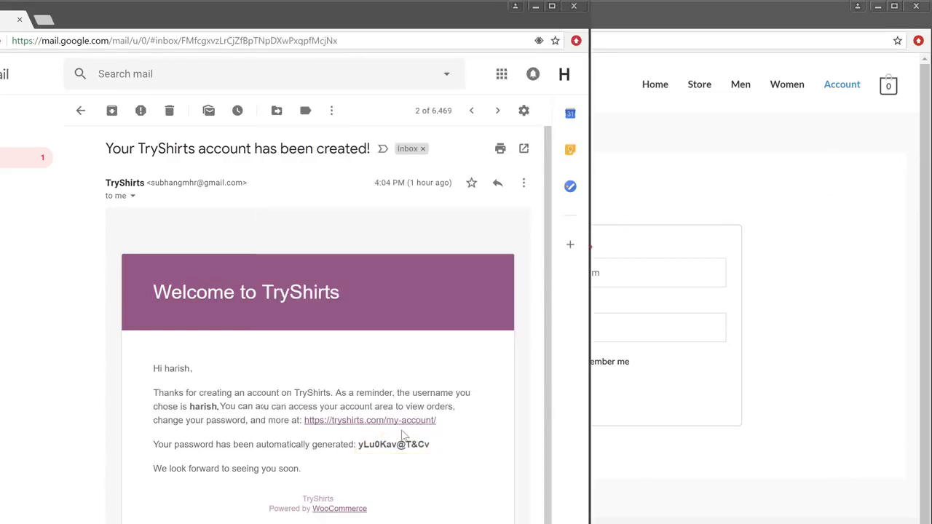
{"action": "double_click", "coordinate": [381, 445]}
{"action": "right_click", "coordinate": [381, 445]}
{"action": "left_click", "coordinate": [405, 455]}
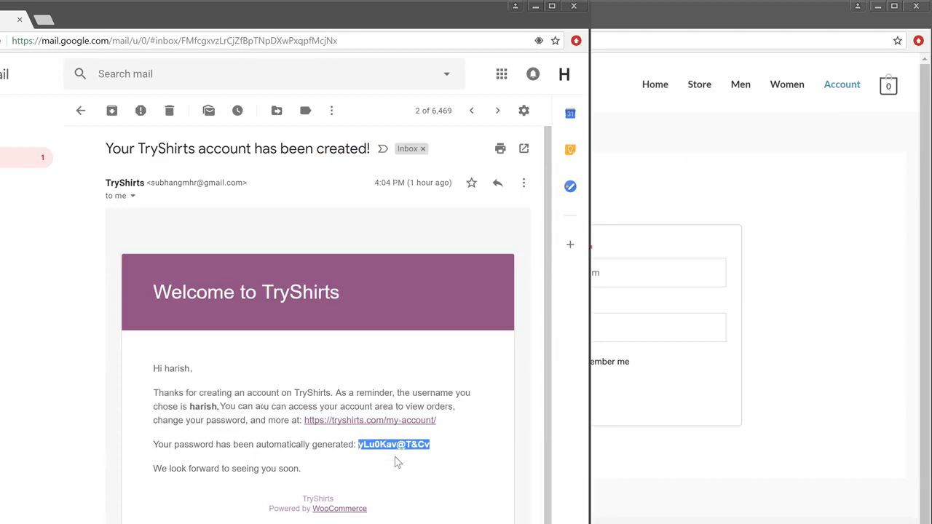
{"action": "key", "text": "alt+Tab"}
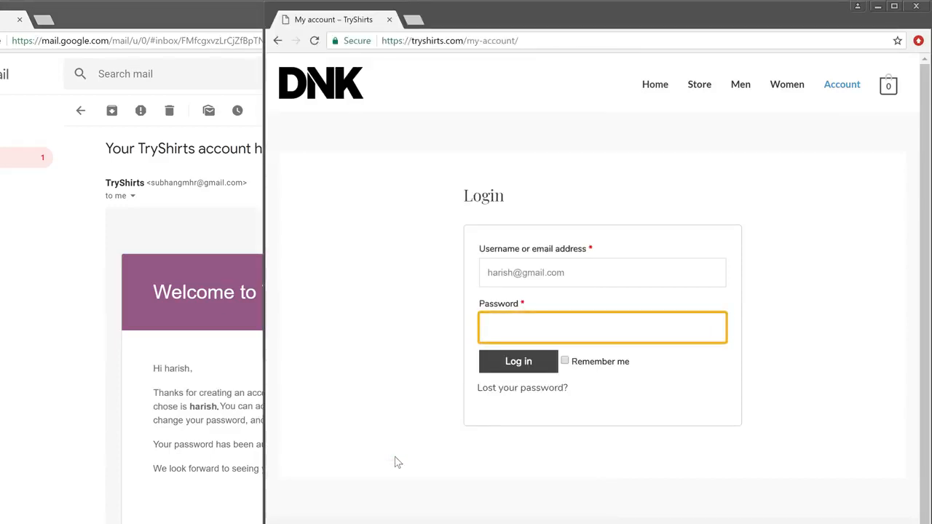
{"action": "right_click", "coordinate": [491, 325]}
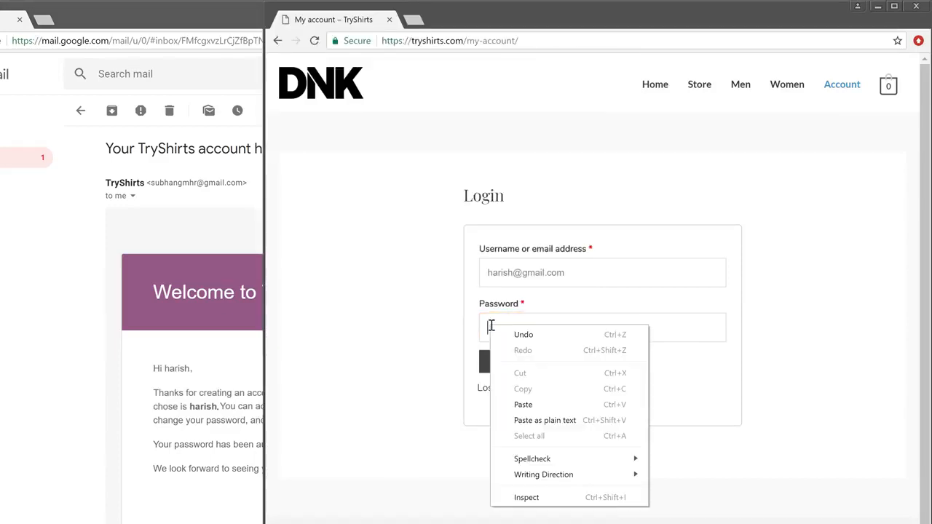
{"action": "left_click", "coordinate": [518, 404]}
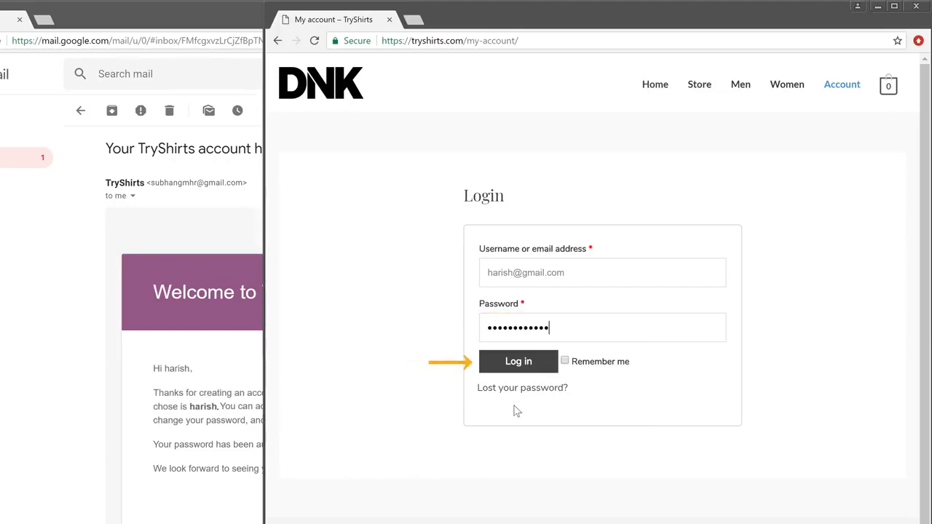
{"action": "left_click", "coordinate": [517, 364]}
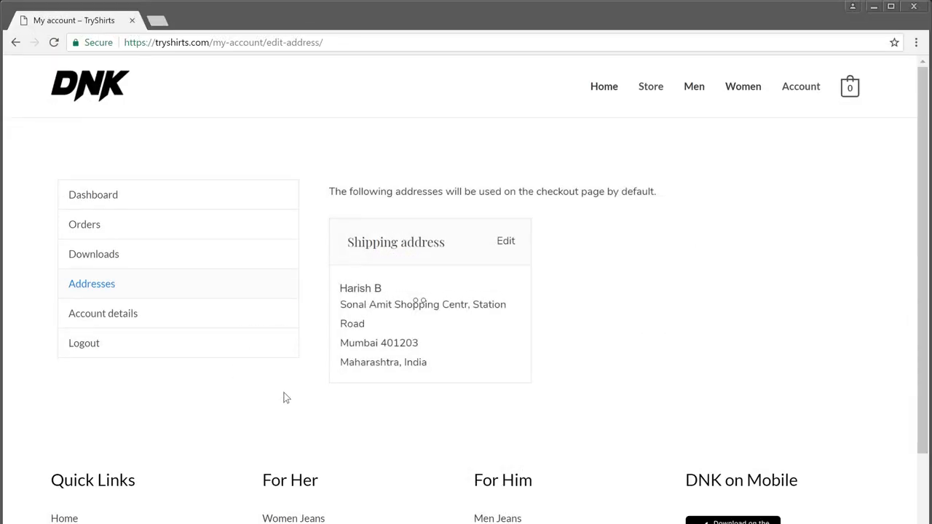
- Browse the Store listing and the T-Shirt product page, then return to the homepage
{"action": "left_click", "coordinate": [647, 101]}
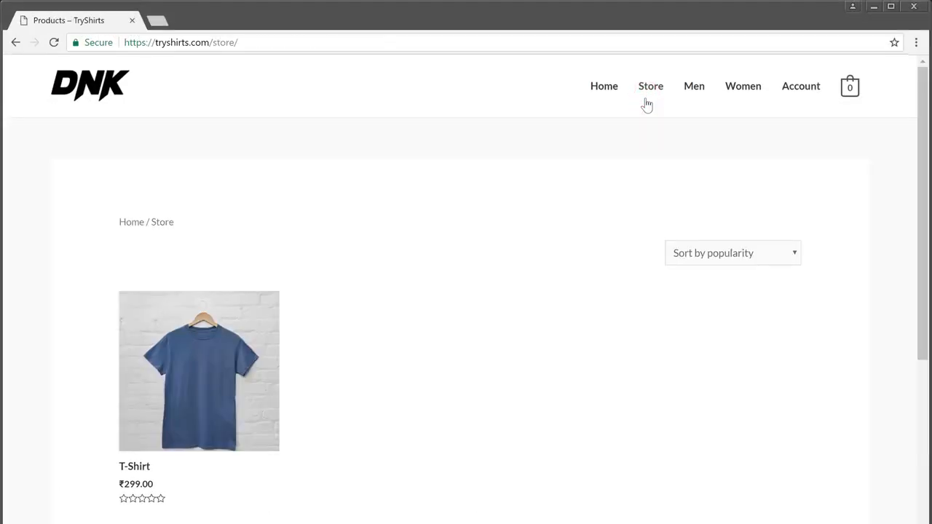
{"action": "left_click", "coordinate": [207, 394]}
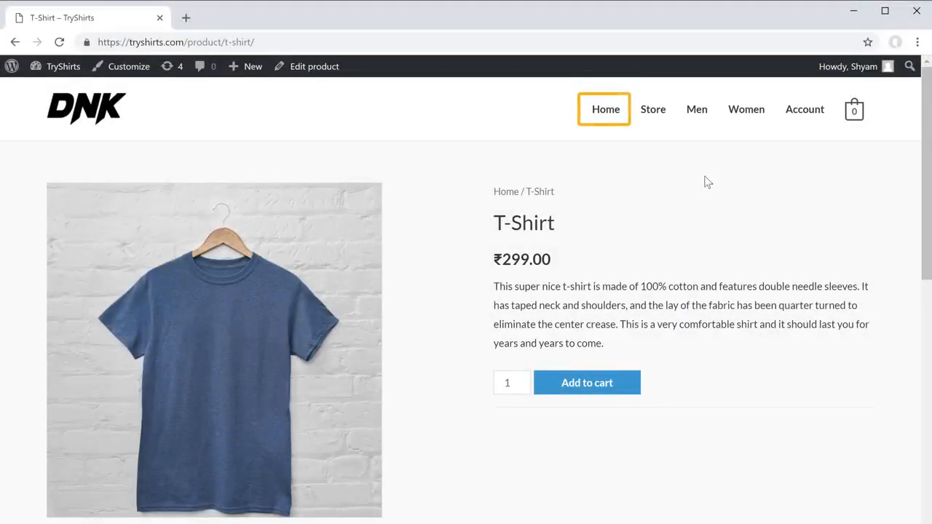
{"action": "left_click", "coordinate": [601, 119]}
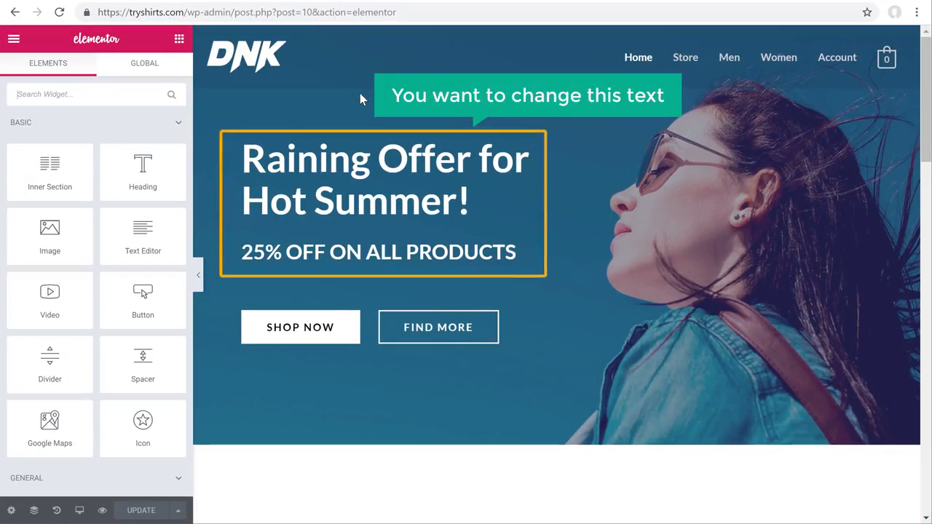
- Change the hero text to 'Get the Best Product', 'from our store' and 'watch video'
{"action": "left_click_drag", "start_coordinate": [245, 160], "coordinate": [471, 201]}
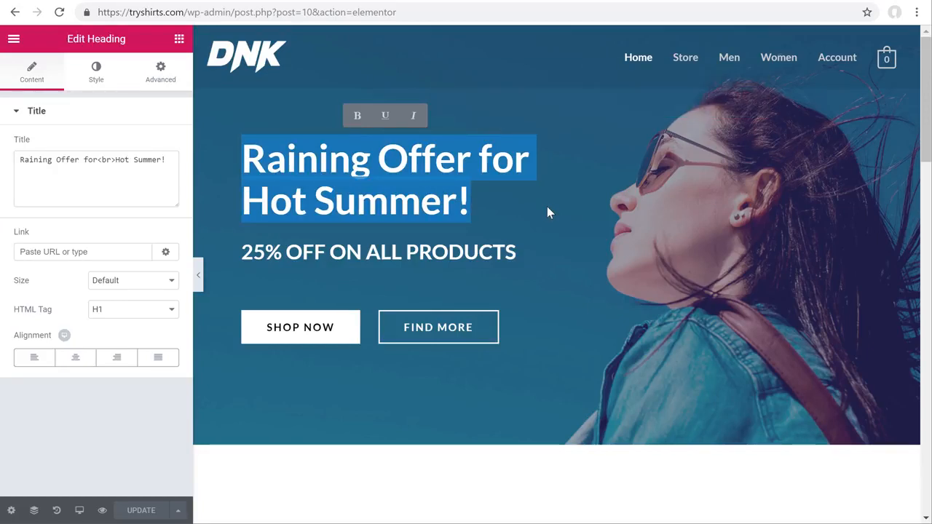
{"action": "type", "text": "Get the Be"}
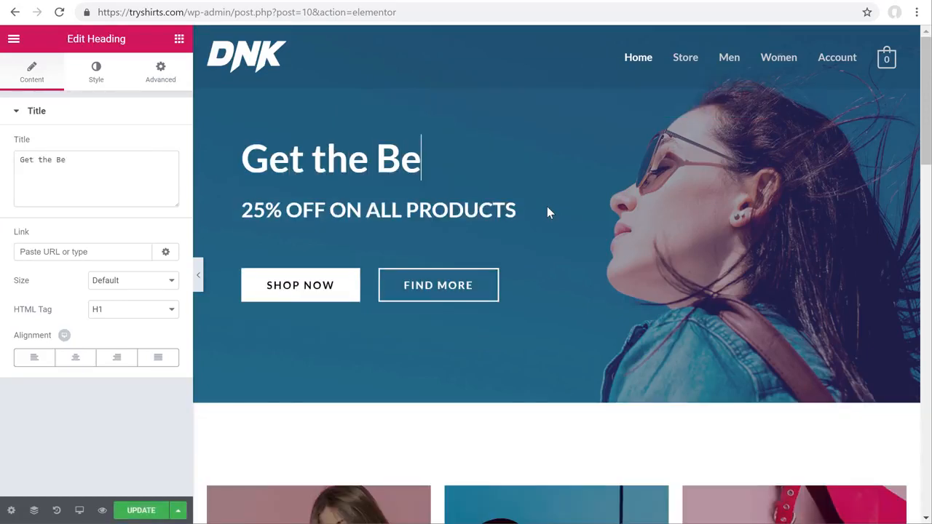
{"action": "type", "text": "st Products"}
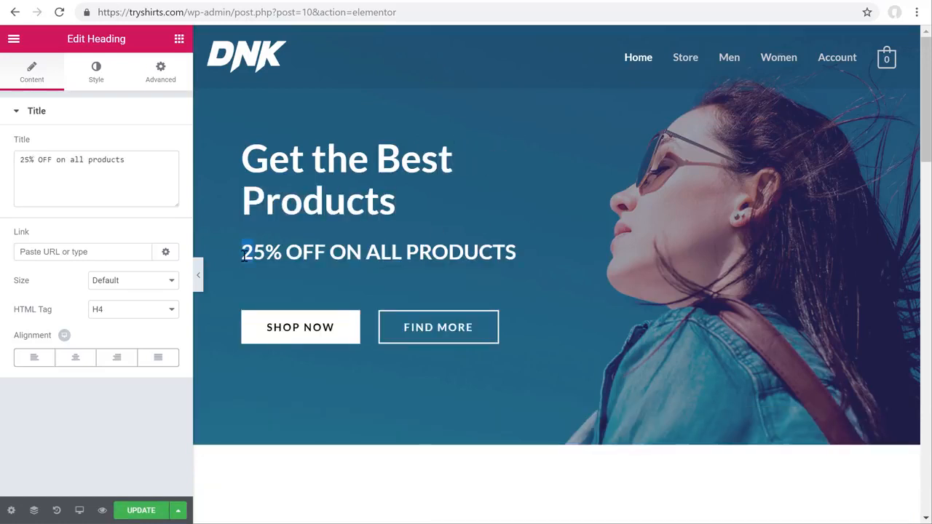
{"action": "left_click_drag", "start_coordinate": [244, 252], "coordinate": [555, 259]}
{"action": "type", "text": "fr"}
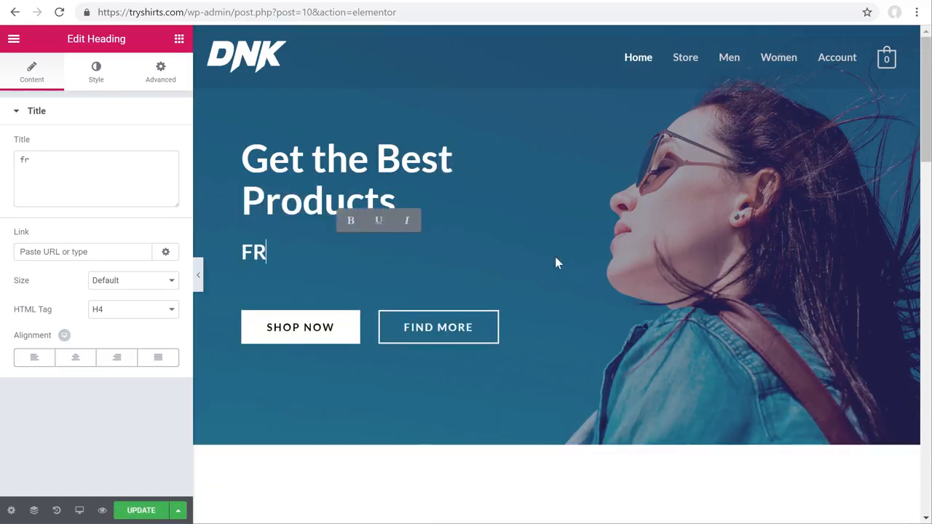
{"action": "type", "text": "om our store"}
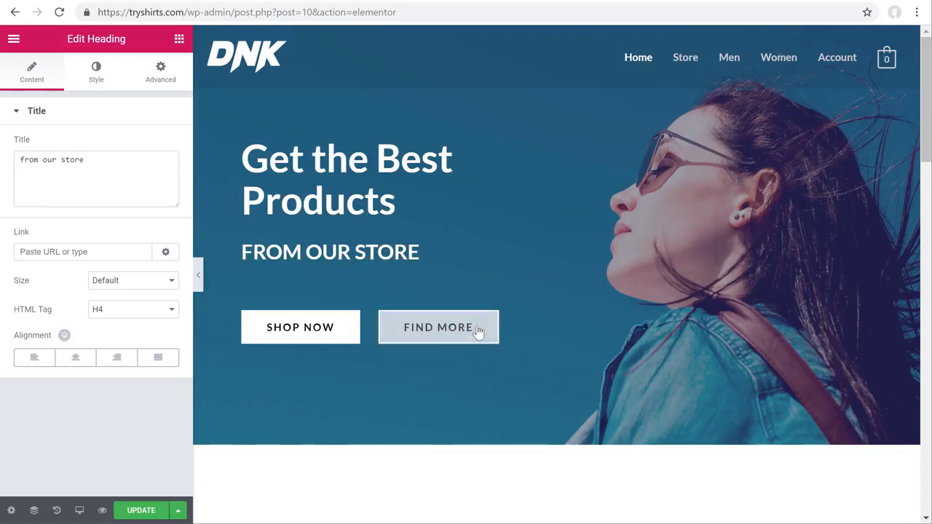
{"action": "left_click_drag", "start_coordinate": [473, 329], "coordinate": [410, 370]}
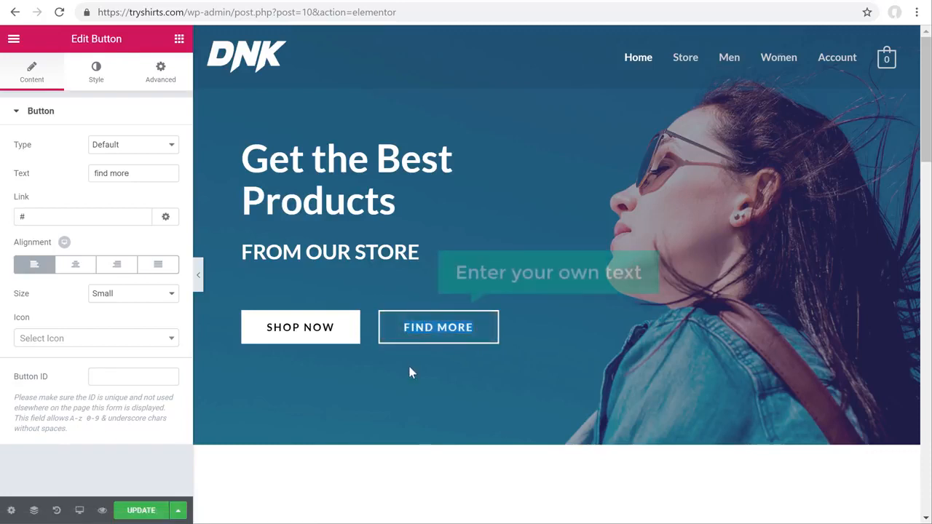
{"action": "type", "text": "watch video"}
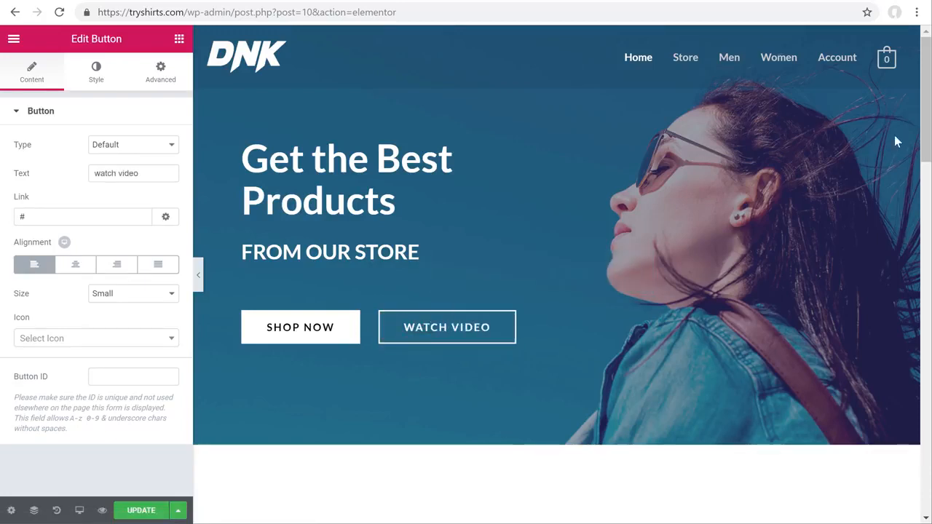
- Replace the pink card heading 'Let's lorem suit up!' with 'start typing'
{"action": "left_click_drag", "start_coordinate": [925, 120], "coordinate": [914, 225]}
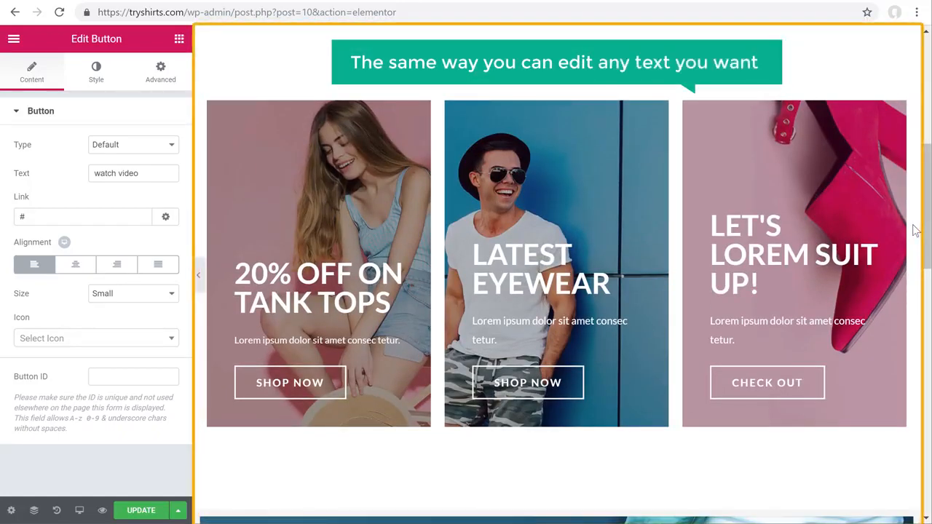
{"action": "left_click_drag", "start_coordinate": [713, 227], "coordinate": [829, 299]}
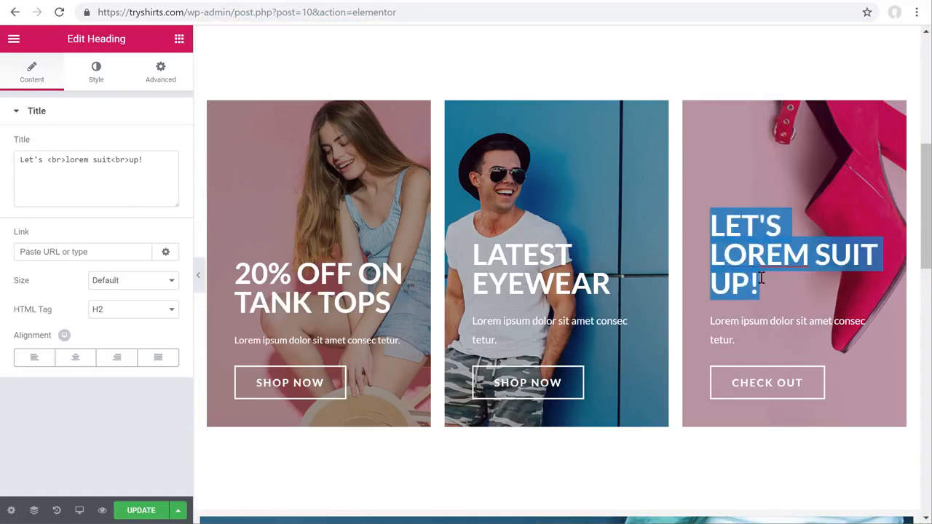
{"action": "type", "text": "start ty"}
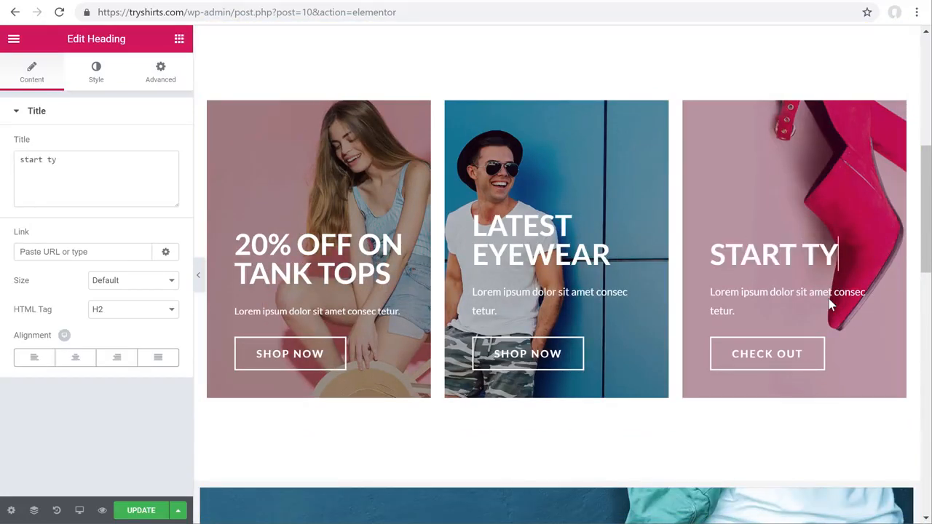
{"action": "type", "text": "ping"}
{"action": "left_click_drag", "start_coordinate": [926, 235], "coordinate": [926, 341]}
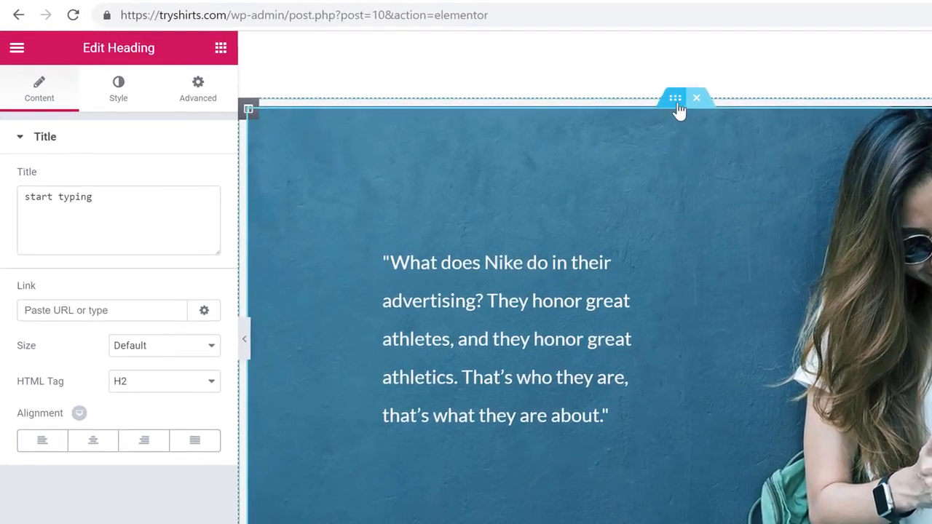
- Upload background.jpg and set it as the Nike quote section's background image
{"action": "left_click", "coordinate": [677, 104]}
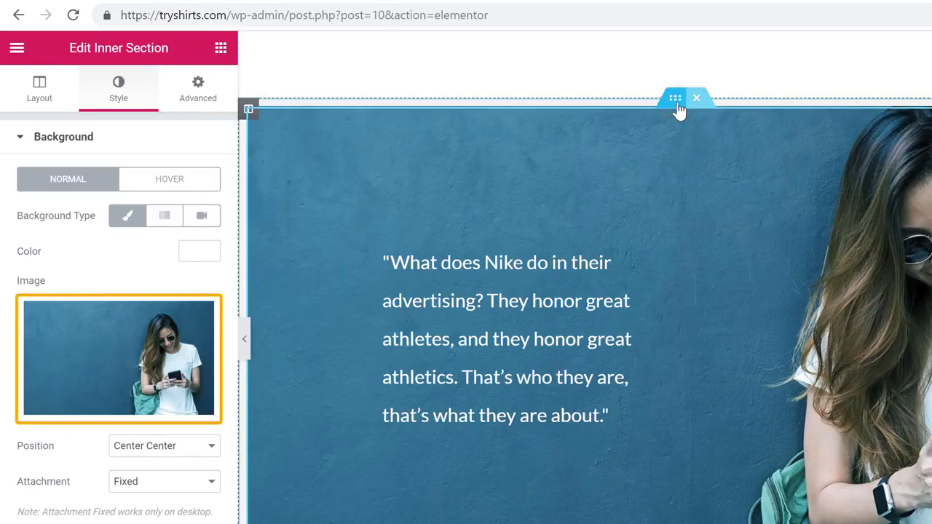
{"action": "left_click", "coordinate": [117, 354]}
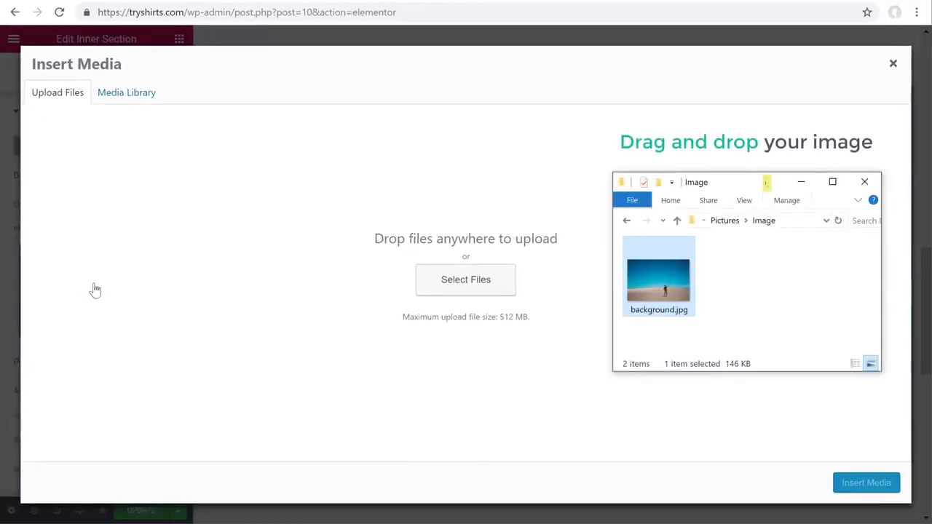
{"action": "left_click_drag", "start_coordinate": [660, 286], "coordinate": [468, 235]}
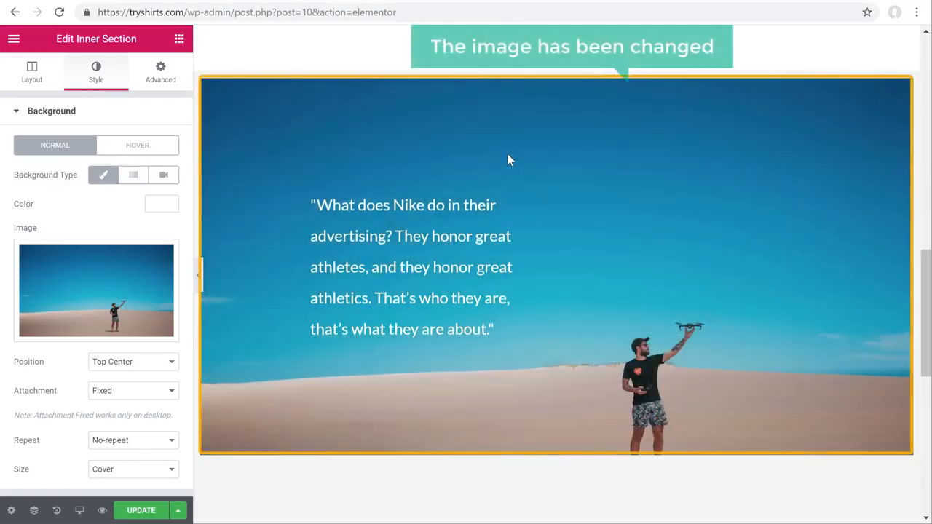
{"action": "left_click_drag", "start_coordinate": [925, 318], "coordinate": [927, 107]}
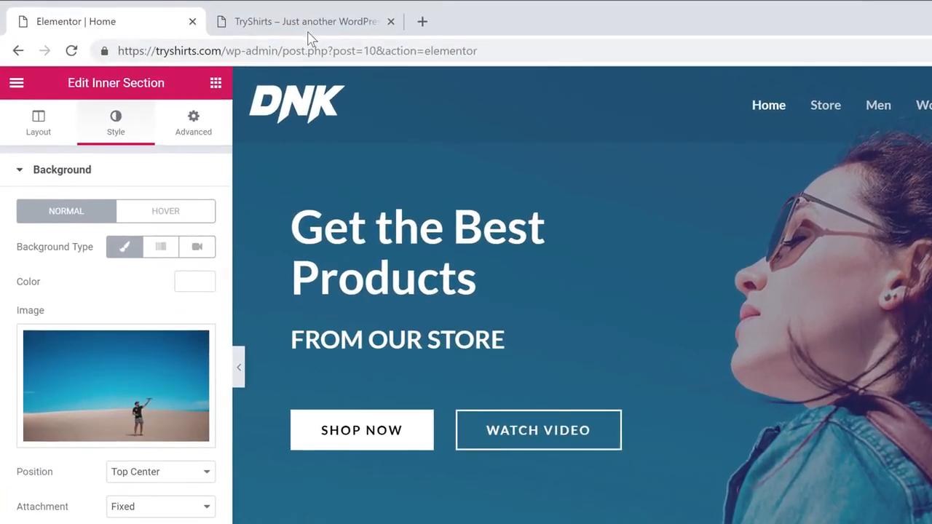
- Reload the live TryShirts tab and scroll to the empty Best Selling Products section
{"action": "left_click", "coordinate": [311, 29]}
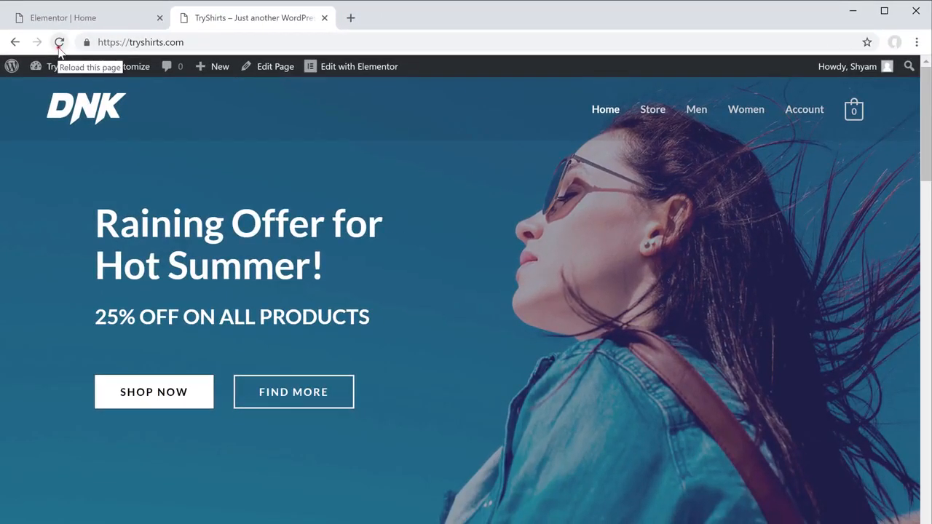
{"action": "left_click", "coordinate": [59, 43]}
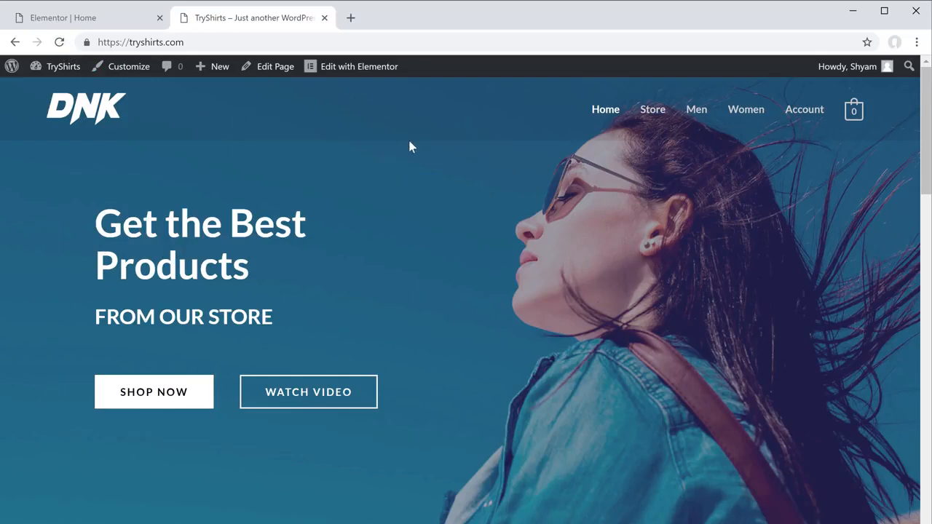
{"action": "left_click_drag", "start_coordinate": [925, 173], "coordinate": [921, 141]}
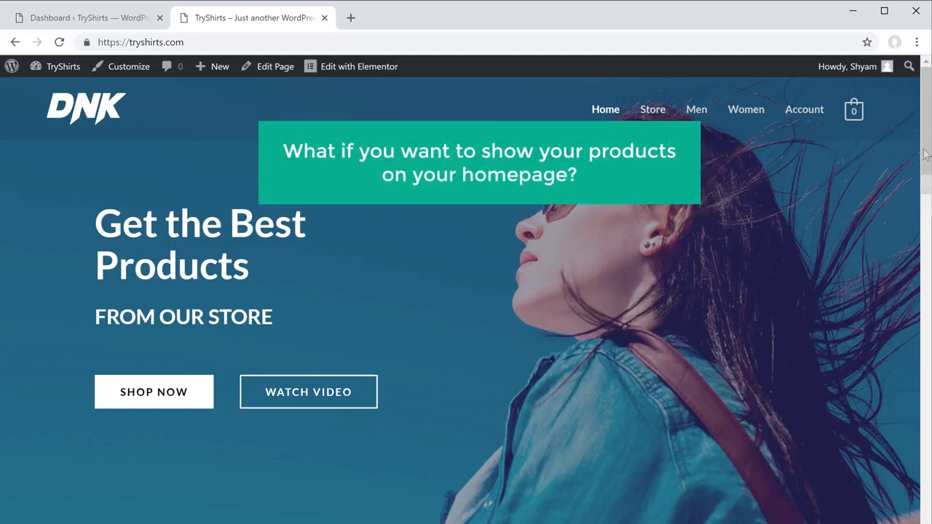
{"action": "left_click_drag", "start_coordinate": [925, 154], "coordinate": [926, 292]}
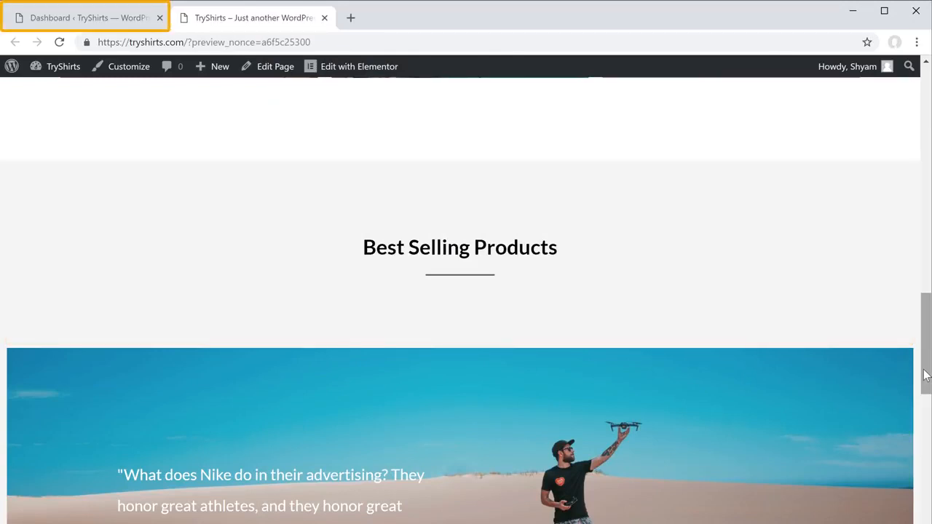
- Check the starred products in the Dashboard, then reload the storefront homepage to show them
{"action": "left_click", "coordinate": [68, 24]}
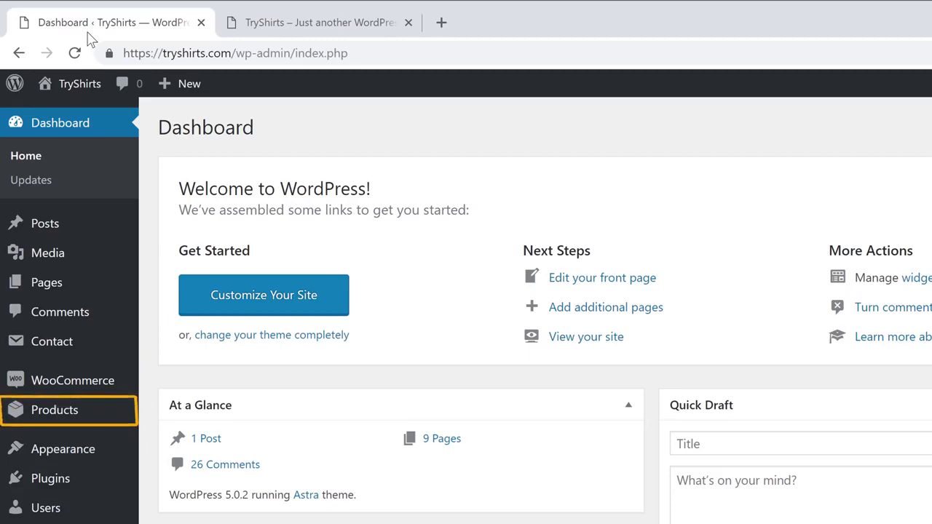
{"action": "mouse_move", "coordinate": [35, 426]}
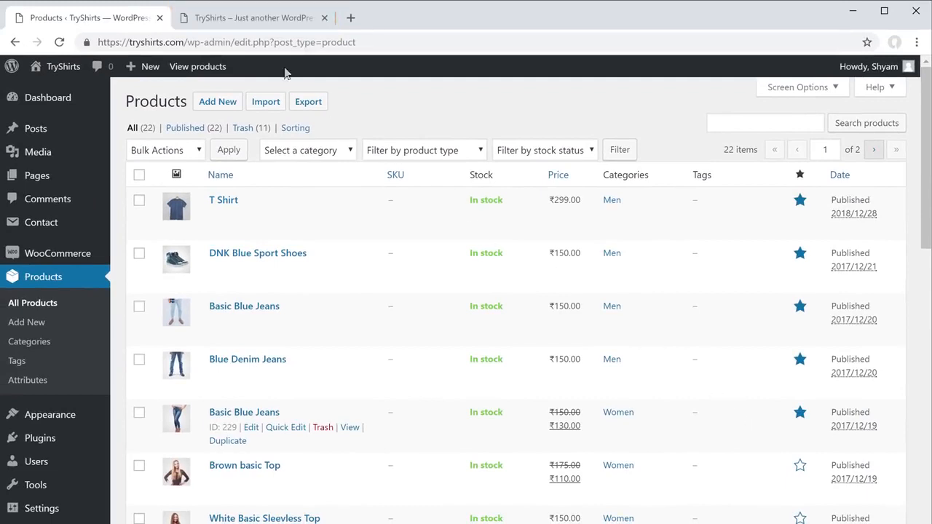
{"action": "left_click", "coordinate": [233, 29]}
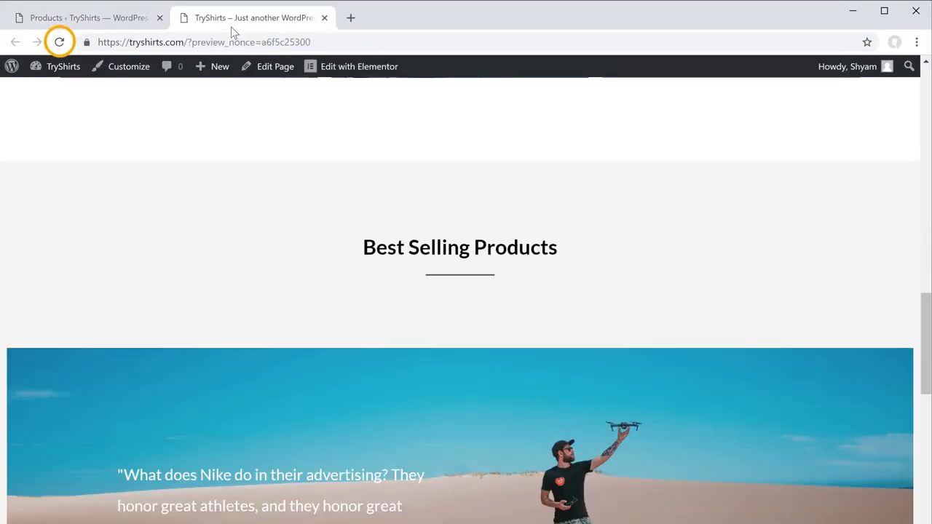
{"action": "left_click", "coordinate": [54, 48]}
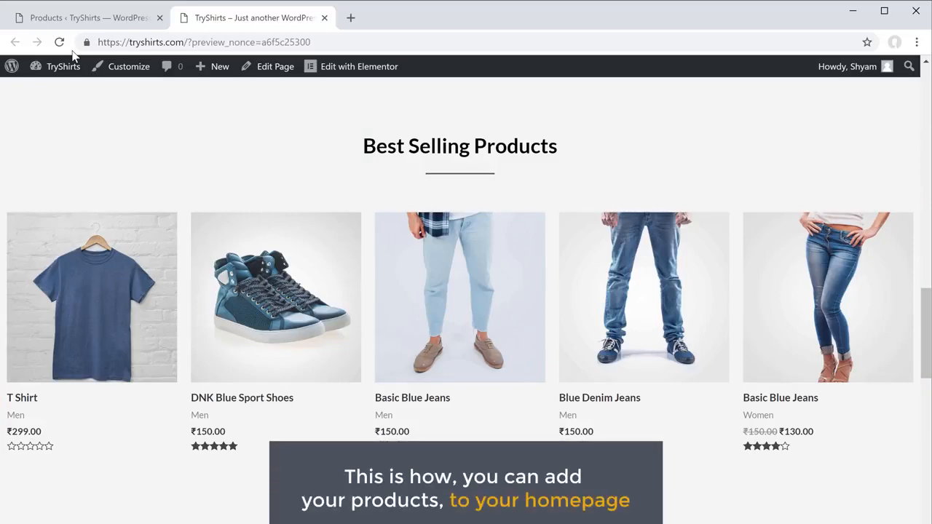
{"action": "left_click_drag", "start_coordinate": [926, 329], "coordinate": [921, 108]}
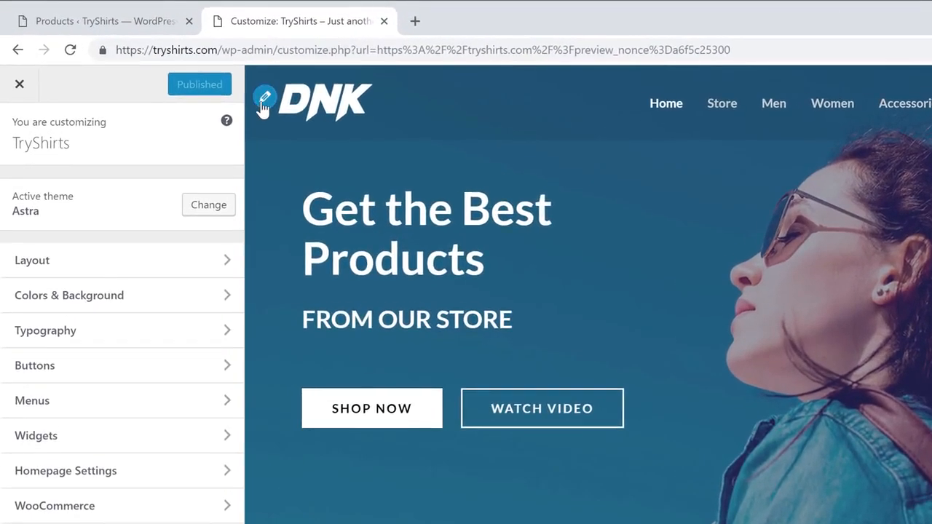
- Remove the DNK logo in Site Identity and enable Display Site Title
{"action": "left_click", "coordinate": [265, 102]}
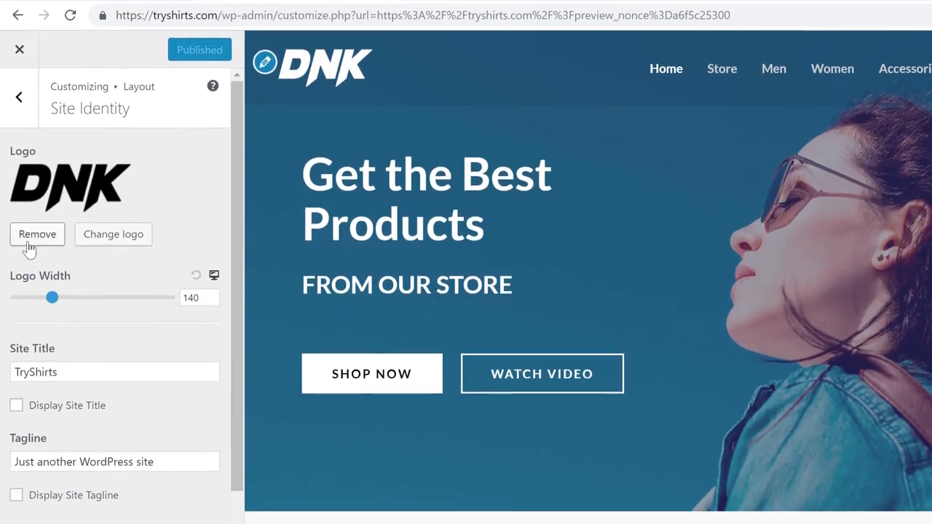
{"action": "left_click", "coordinate": [29, 246]}
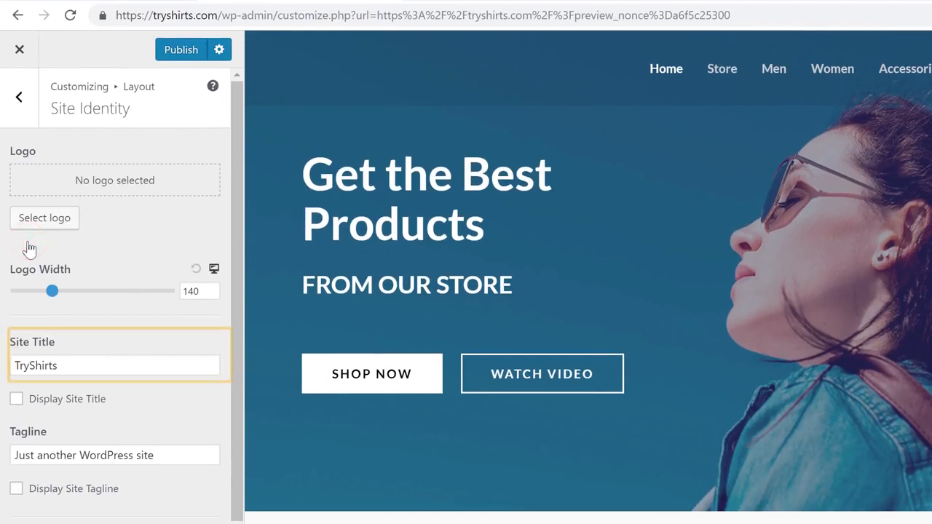
{"action": "left_click", "coordinate": [16, 400]}
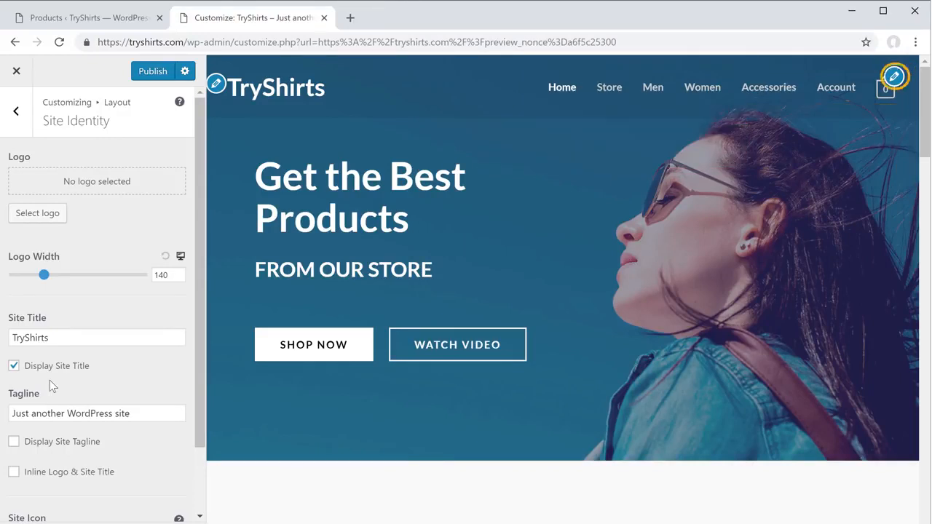
- Remove Accessories from the Main Menu, move Store below Women, and publish
{"action": "left_click", "coordinate": [894, 79]}
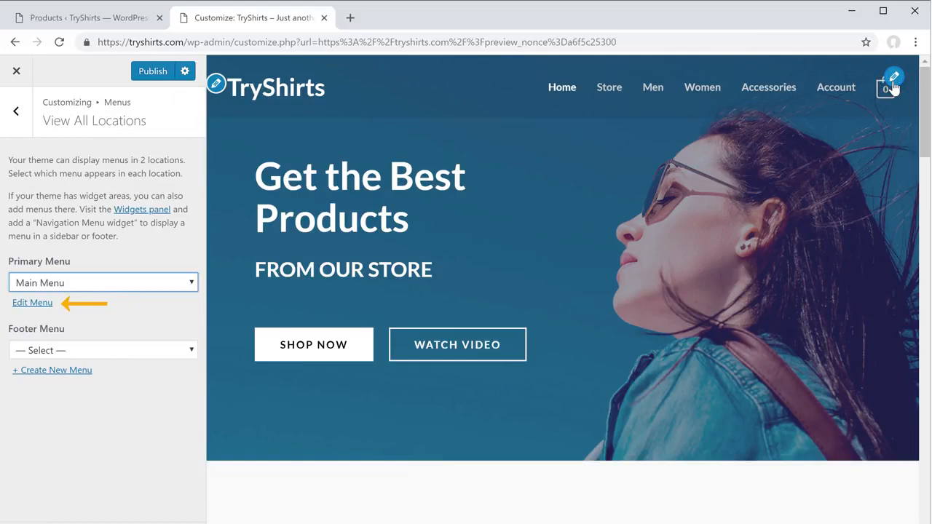
{"action": "left_click", "coordinate": [30, 304]}
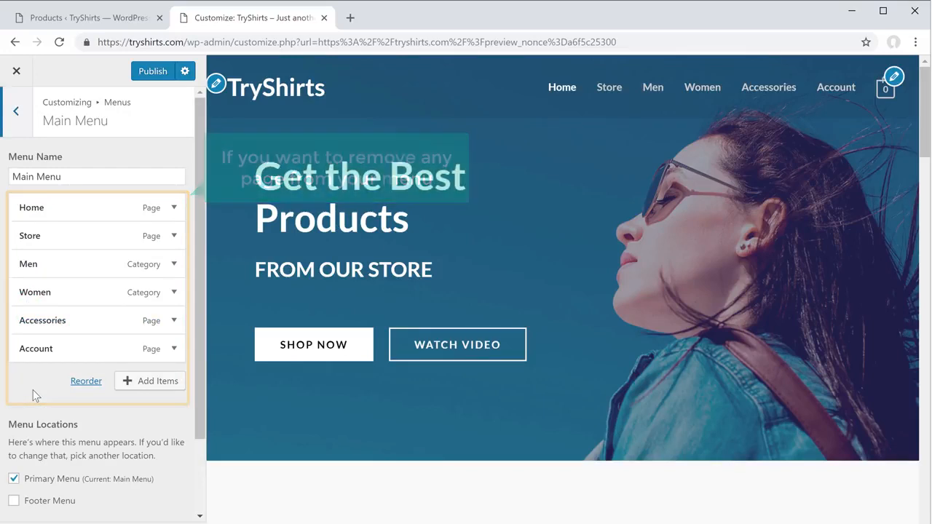
{"action": "left_click", "coordinate": [74, 325]}
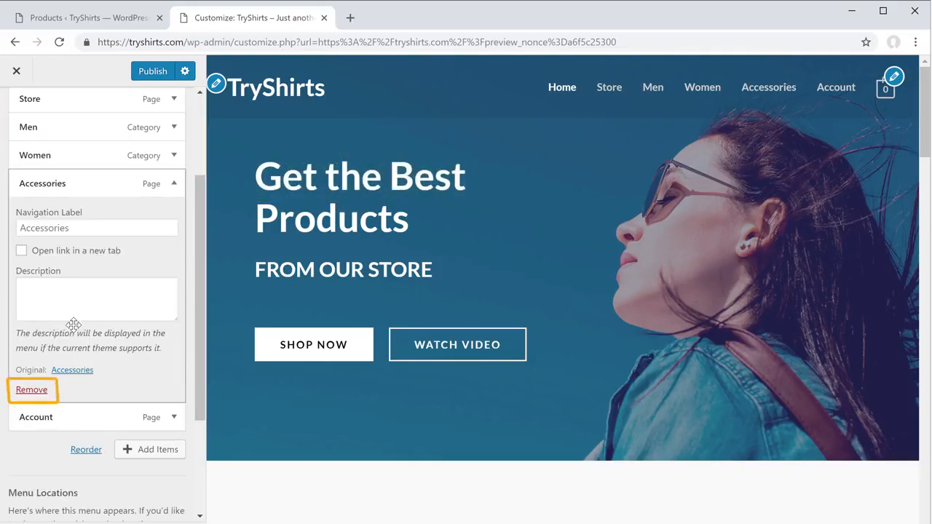
{"action": "left_click", "coordinate": [31, 391]}
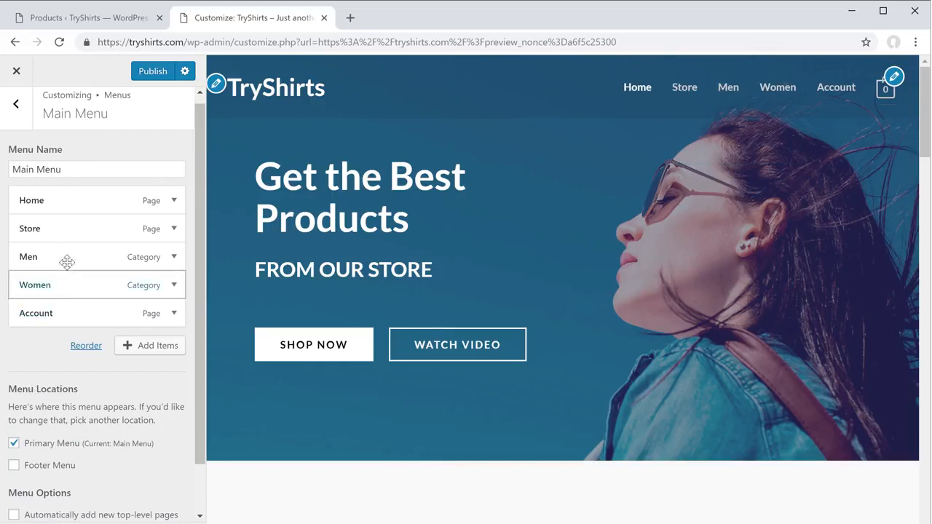
{"action": "left_click_drag", "start_coordinate": [77, 230], "coordinate": [76, 285]}
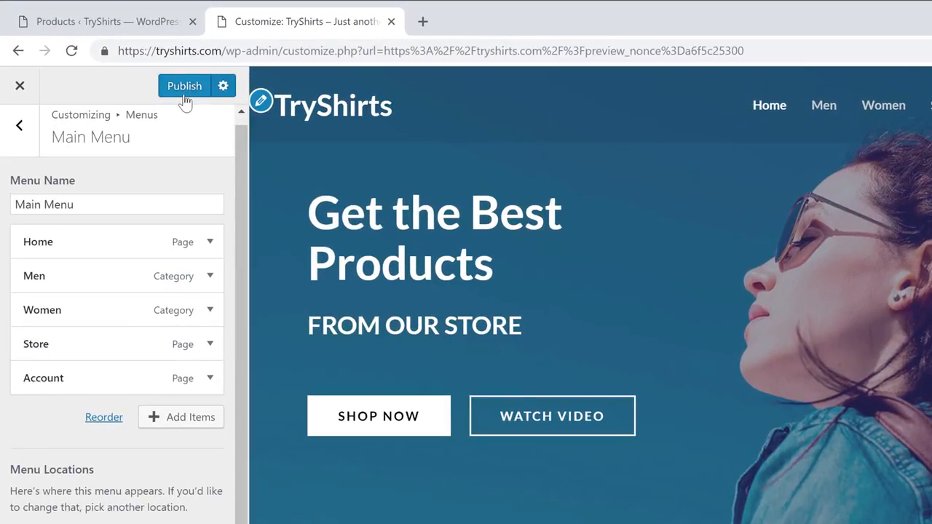
{"action": "left_click", "coordinate": [151, 76]}
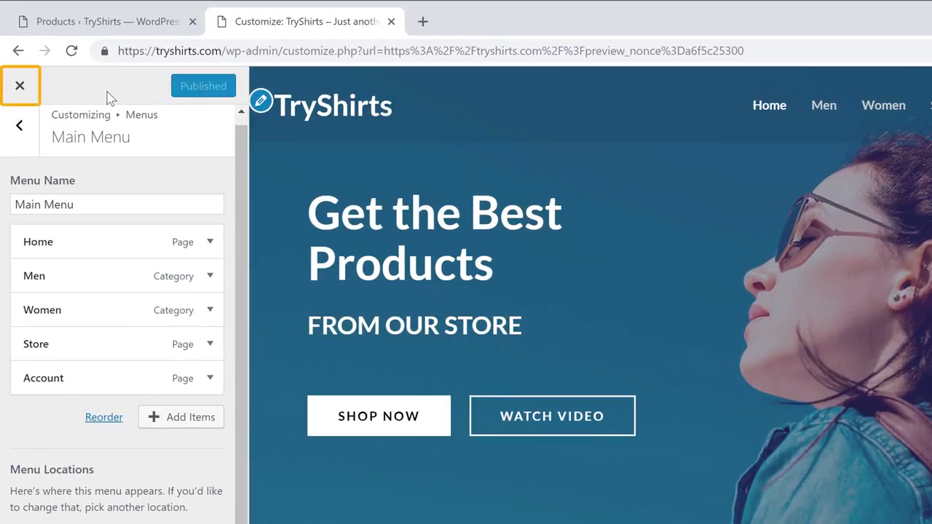
{"action": "left_click", "coordinate": [20, 87]}
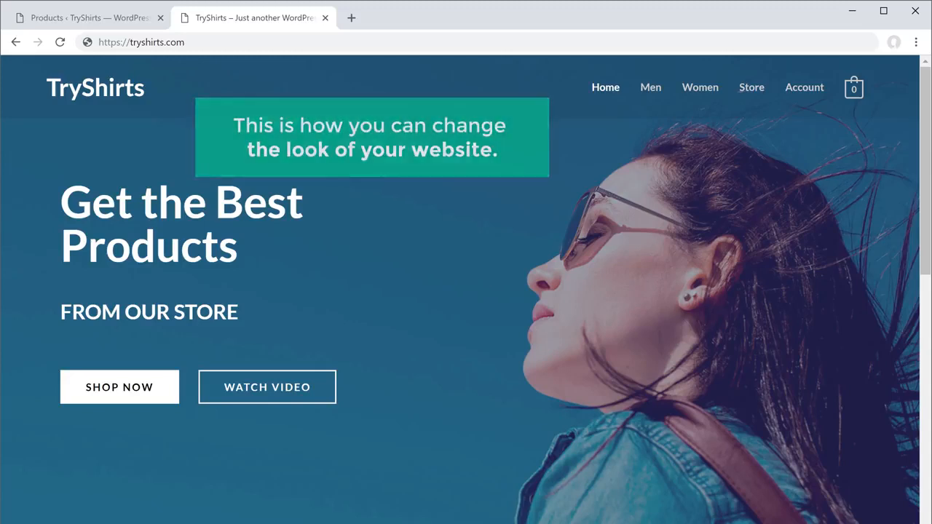
{"action": "scroll", "coordinate": [466, 291], "scroll_direction": "down", "scroll_amount": 6}
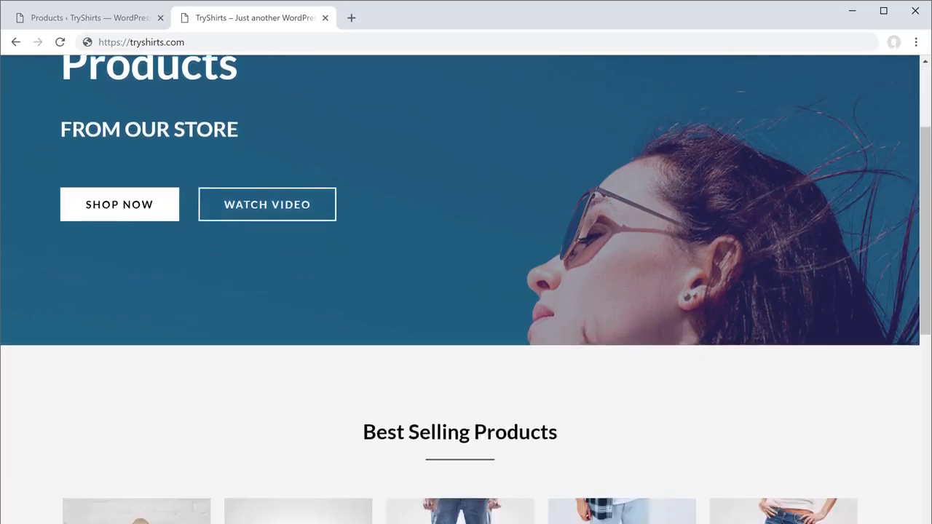
{"action": "scroll", "coordinate": [466, 291], "scroll_direction": "down", "scroll_amount": 10}
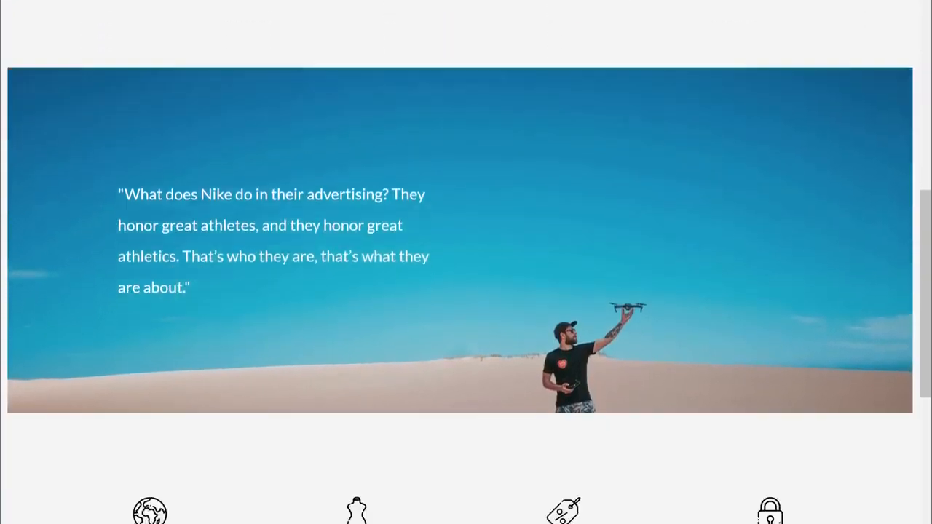
{"action": "scroll", "coordinate": [466, 292], "scroll_direction": "down", "scroll_amount": 2}
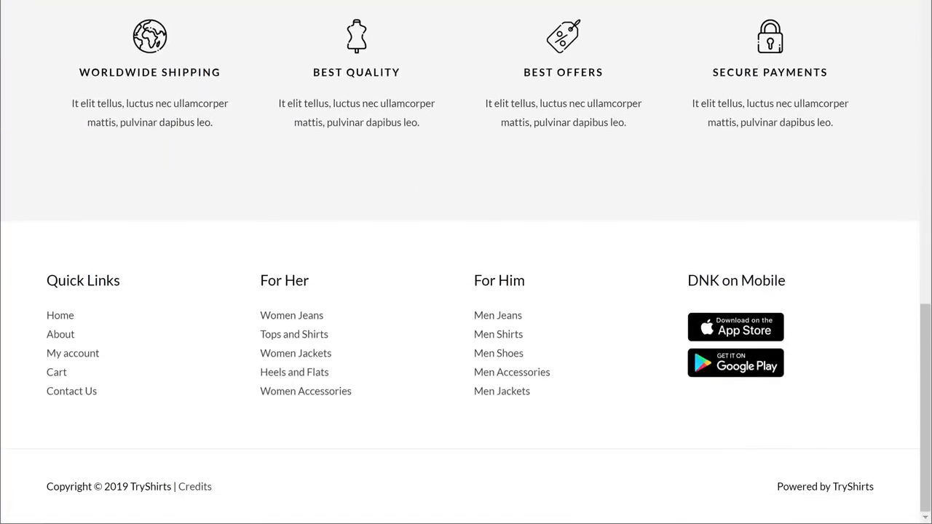
{"action": "scroll", "coordinate": [466, 291], "scroll_direction": "up", "scroll_amount": 18}
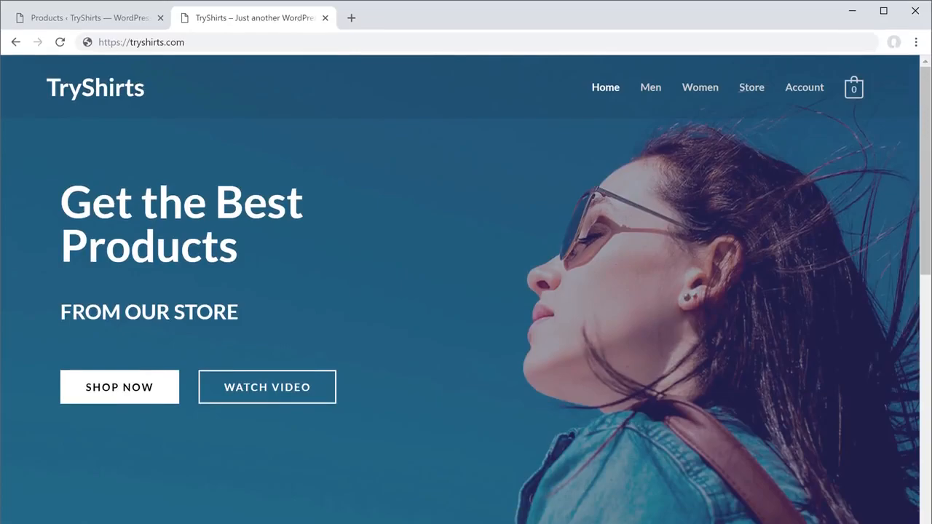